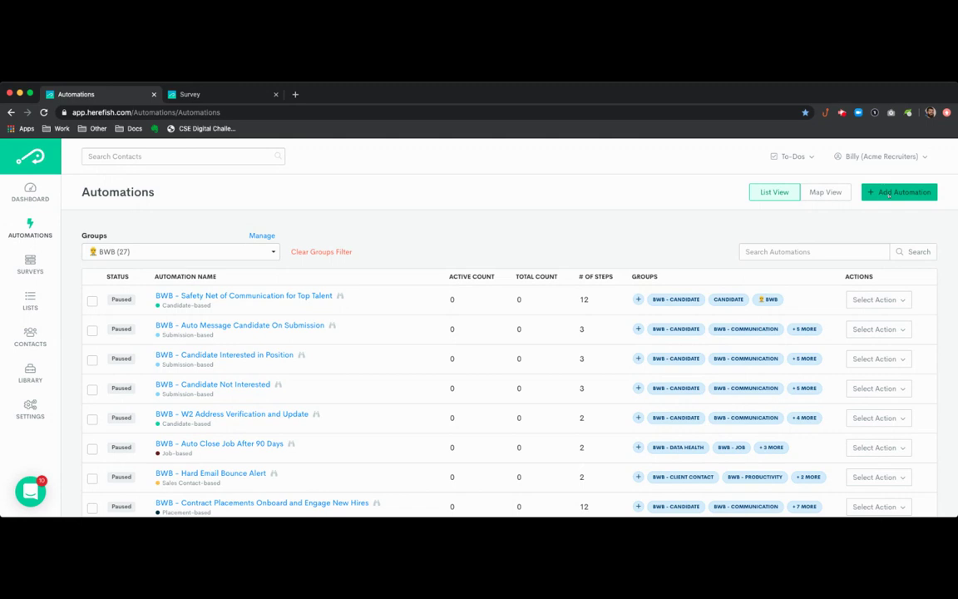
Step: Create a blank Candidate-based Standard automation named 'BWB - Updated Resume Ask' and save it
{"action": "left_click", "coordinate": [899, 192]}
{"action": "left_click", "coordinate": [699, 243]}
{"action": "left_click", "coordinate": [720, 253]}
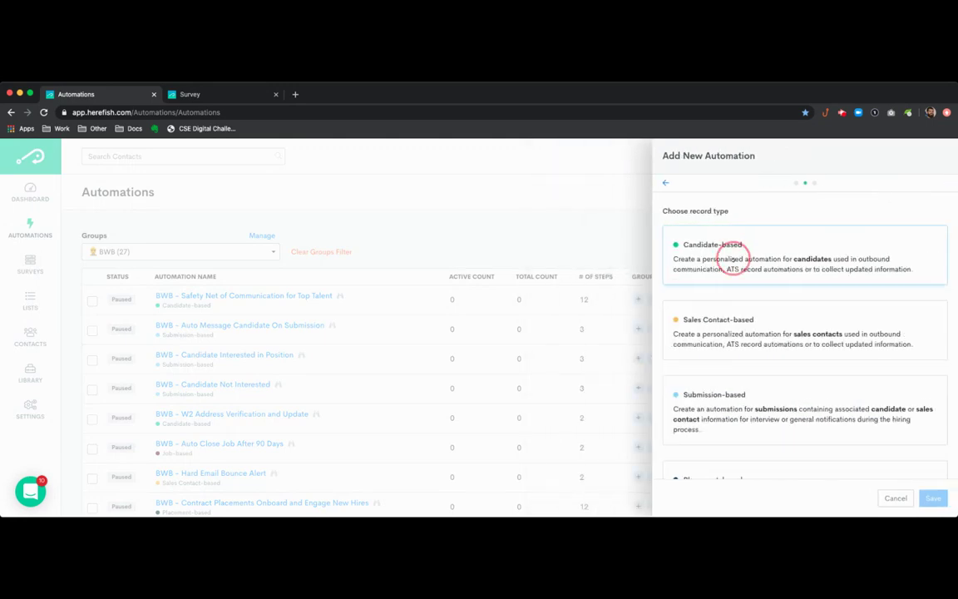
{"action": "type", "text": "BWB - "}
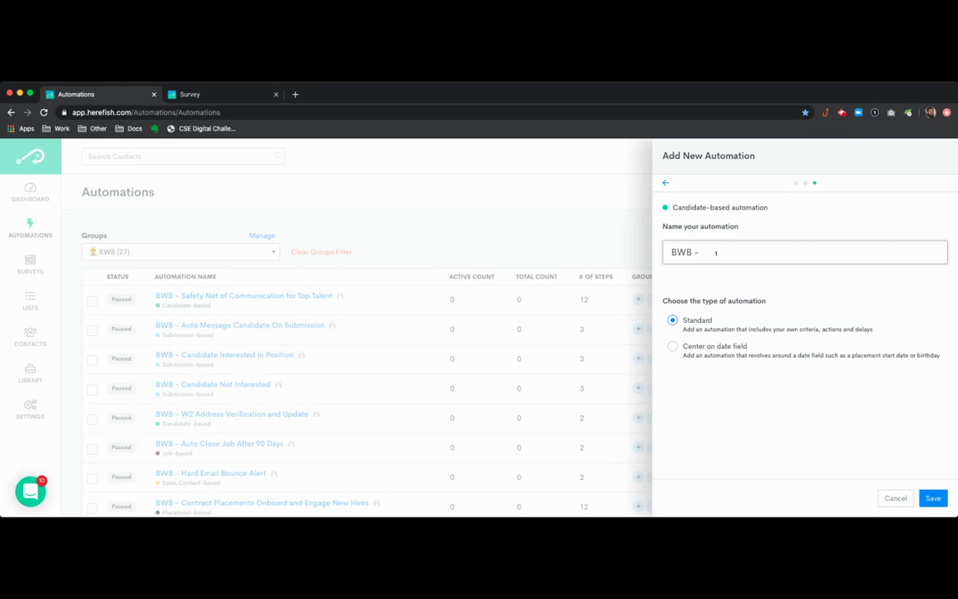
{"action": "type", "text": "Updated Resume Ask"}
{"action": "left_click", "coordinate": [931, 497]}
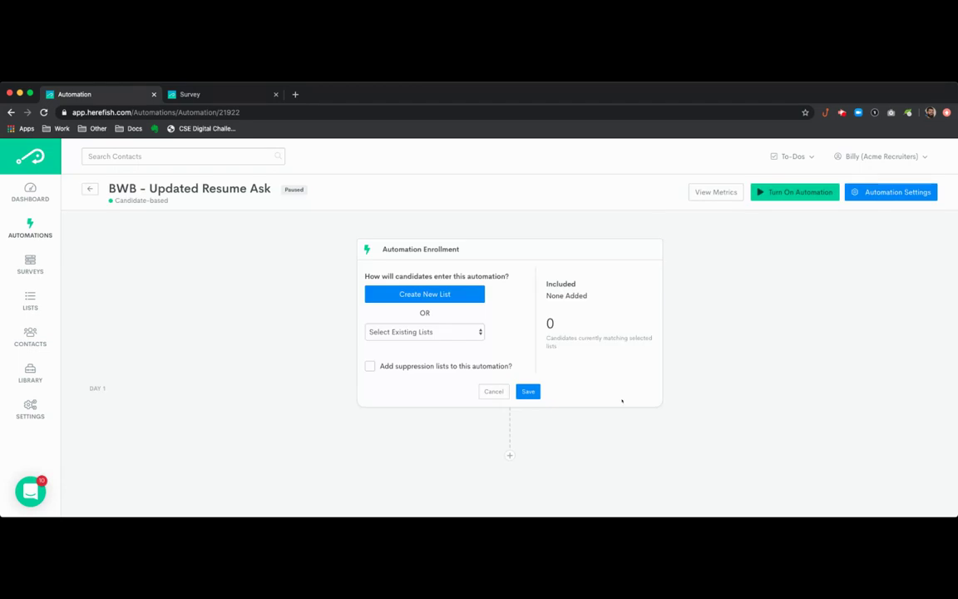
Step: Start a new Always Updated list named 'BWB - Ask For Updated Resume'
{"action": "left_click", "coordinate": [445, 296]}
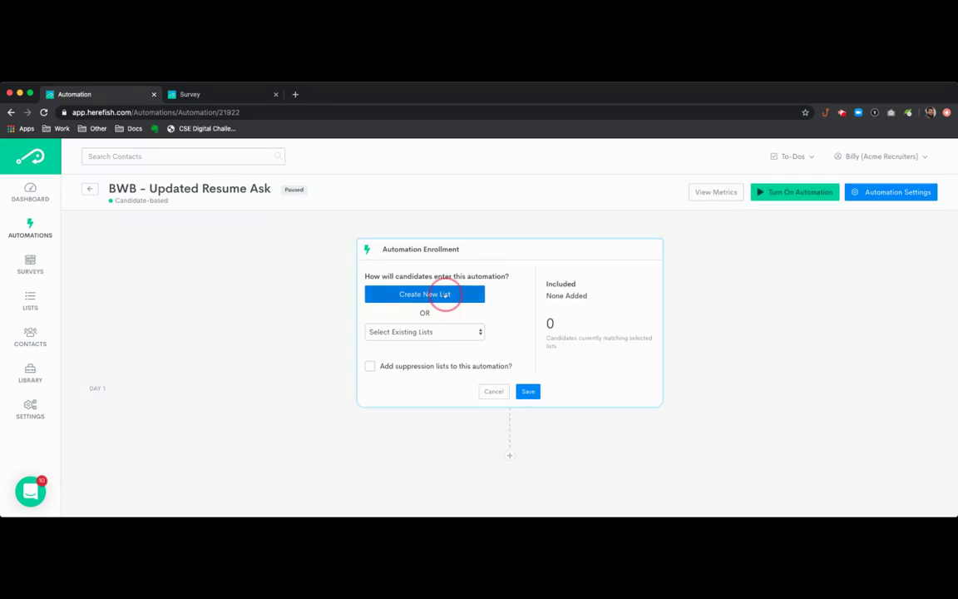
{"action": "left_click", "coordinate": [565, 323]}
{"action": "left_click", "coordinate": [592, 239]}
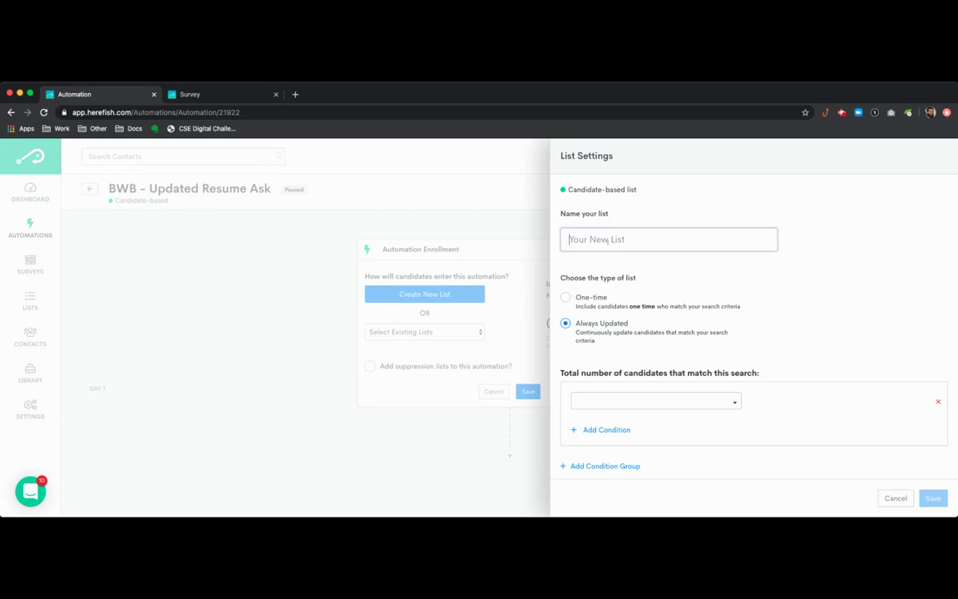
{"action": "type", "text": "BWB  - Ask For Updated Re"}
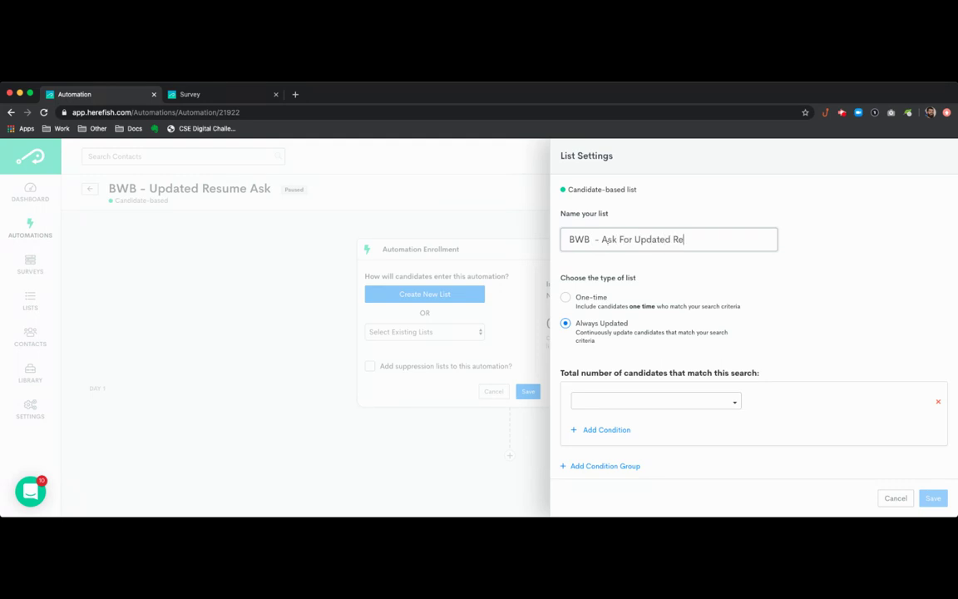
{"action": "type", "text": "sume"}
Step: Add the condition Does Not Have Note, Less Than 365 Days Ago
{"action": "left_click", "coordinate": [635, 401]}
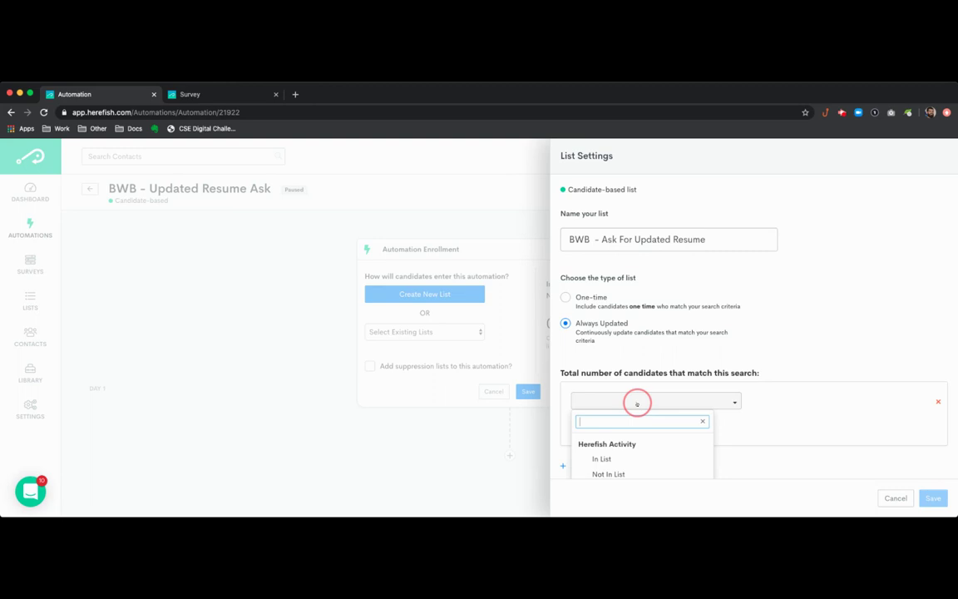
{"action": "scroll", "coordinate": [636, 403], "scroll_direction": "down", "scroll_amount": 2}
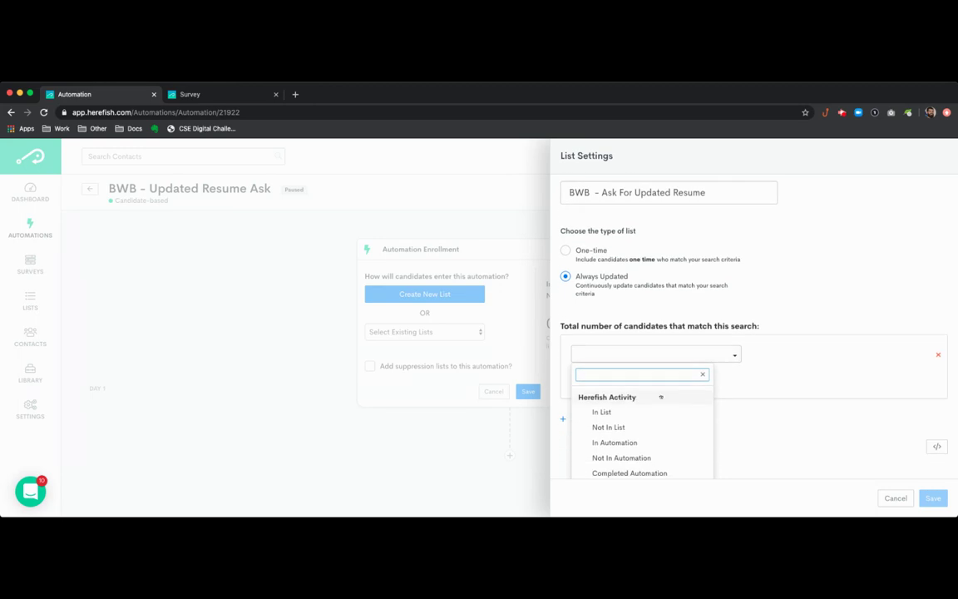
{"action": "type", "text": "note"}
{"action": "left_click", "coordinate": [660, 411]}
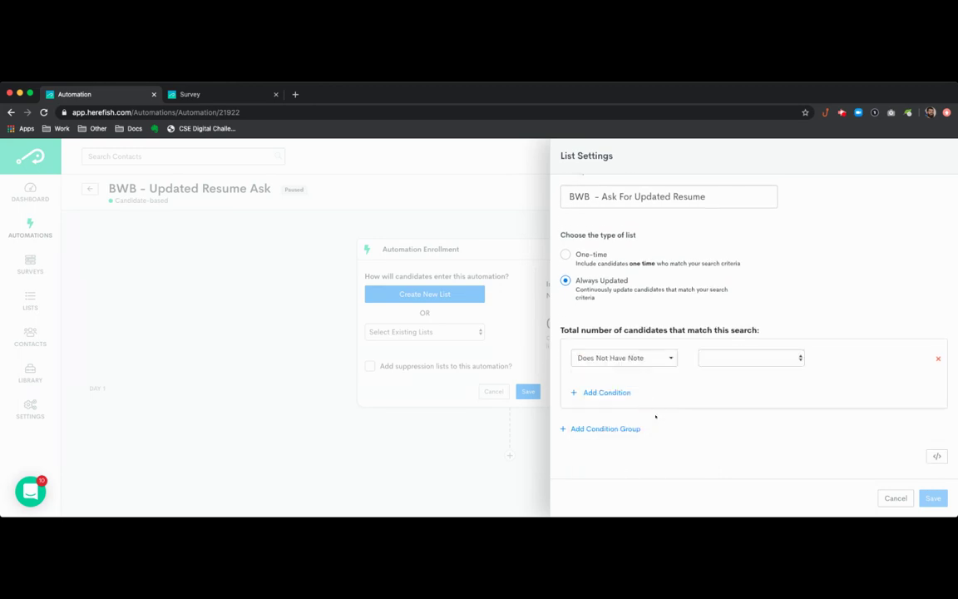
{"action": "left_click", "coordinate": [841, 358]}
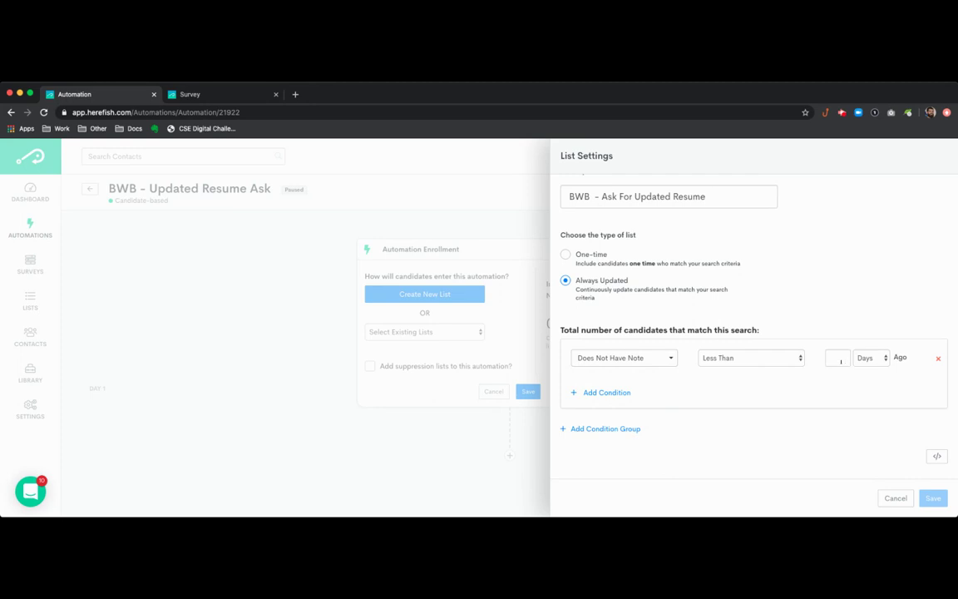
{"action": "type", "text": "365"}
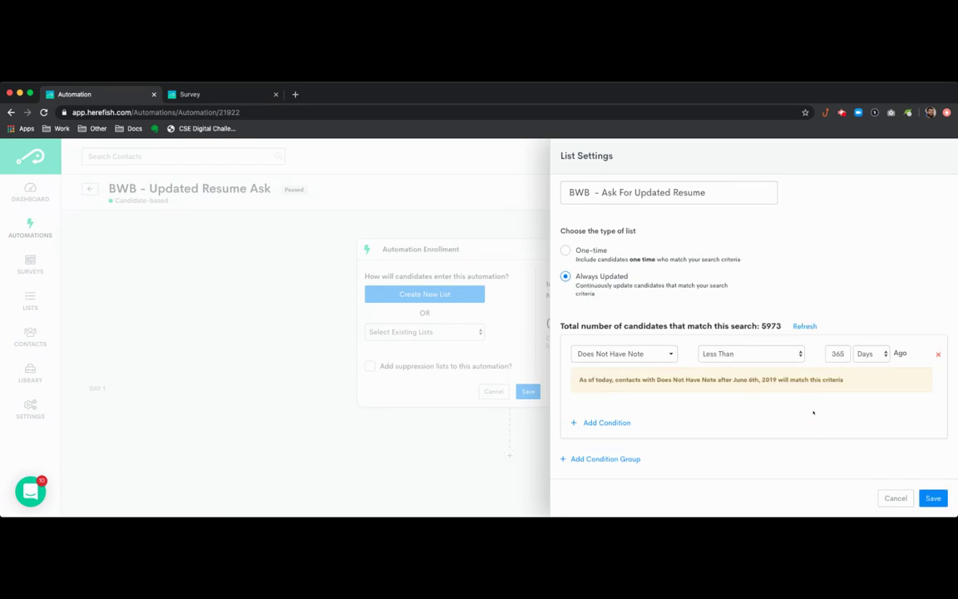
{"action": "scroll", "coordinate": [814, 412], "scroll_direction": "down", "scroll_amount": 1}
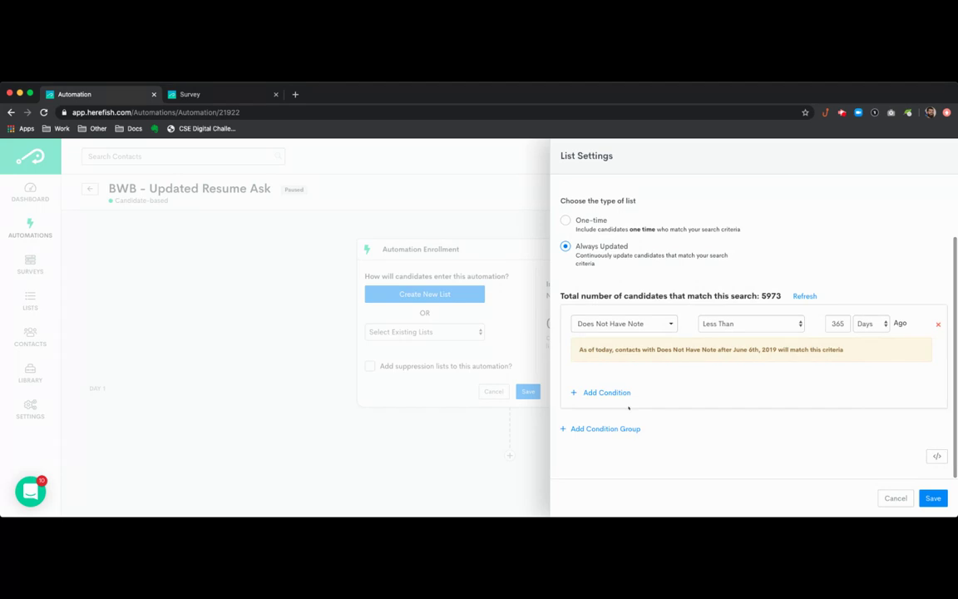
Step: Add a second condition joined with Or, using the Note Type field
{"action": "left_click", "coordinate": [604, 391]}
{"action": "left_click", "coordinate": [607, 406]}
{"action": "left_click", "coordinate": [618, 429]}
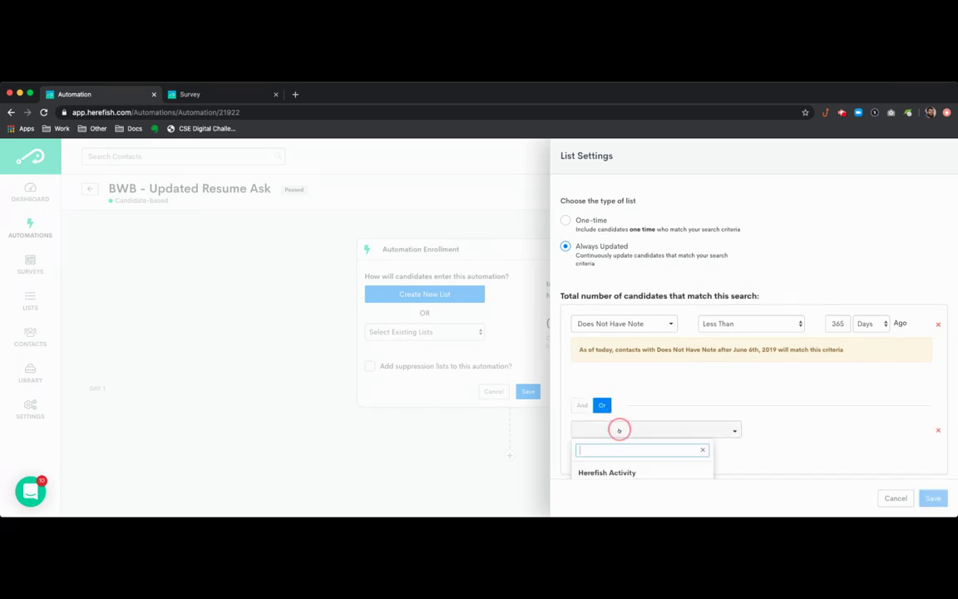
{"action": "scroll", "coordinate": [620, 416], "scroll_direction": "down", "scroll_amount": 1}
{"action": "type", "text": "Note type"}
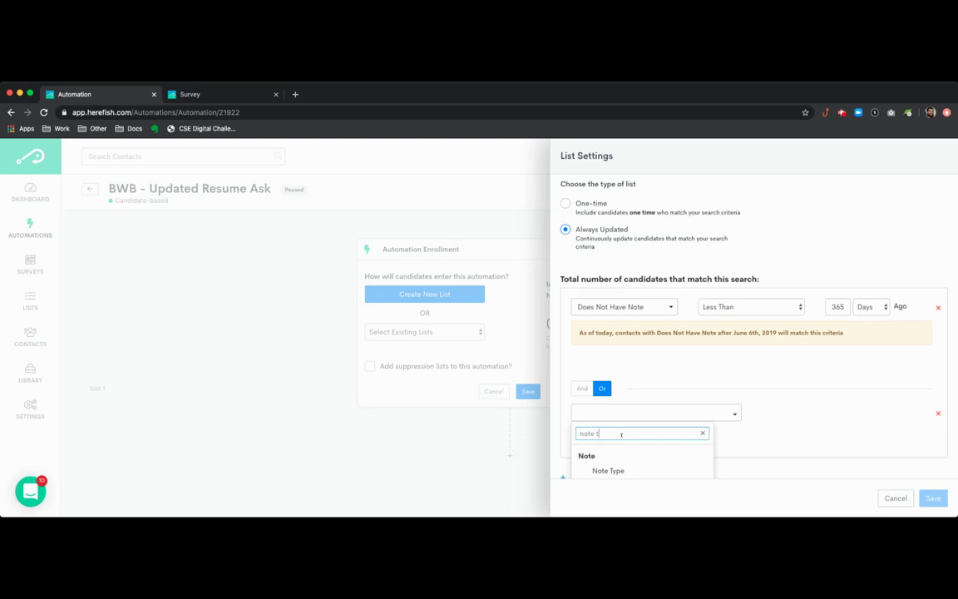
{"action": "left_click", "coordinate": [620, 470]}
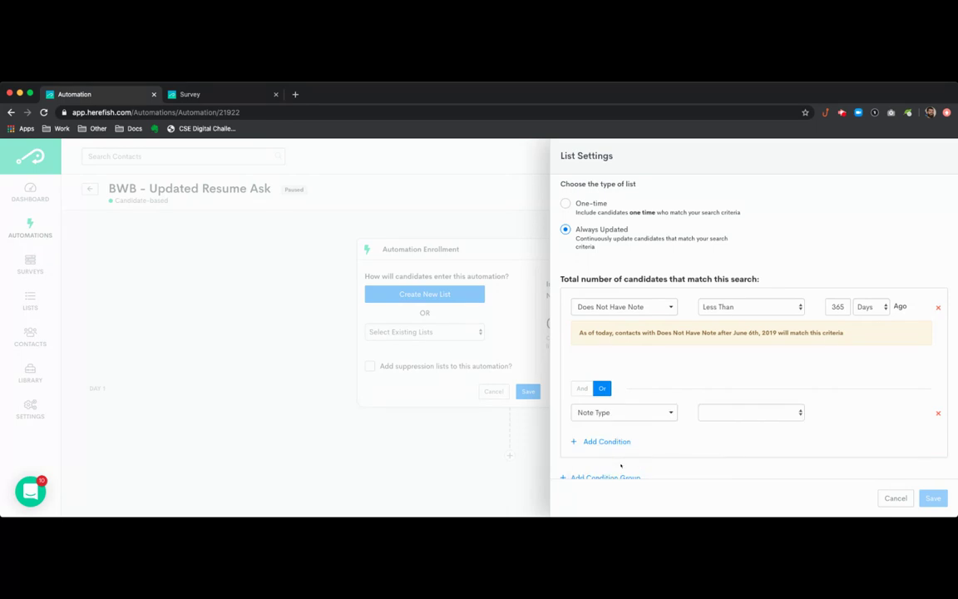
Step: Set the Note Type condition to Is Resume Attached, More Than 365 ago
{"action": "left_click", "coordinate": [748, 413]}
{"action": "left_click", "coordinate": [753, 371]}
{"action": "left_click", "coordinate": [873, 413]}
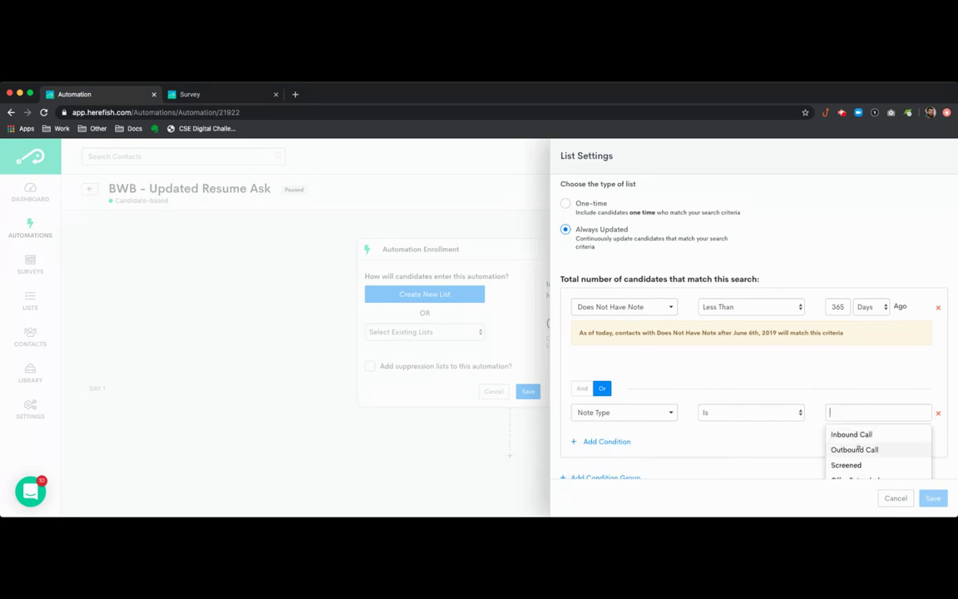
{"action": "scroll", "coordinate": [864, 449], "scroll_direction": "down", "scroll_amount": 3}
{"action": "scroll", "coordinate": [874, 458], "scroll_direction": "down", "scroll_amount": 5}
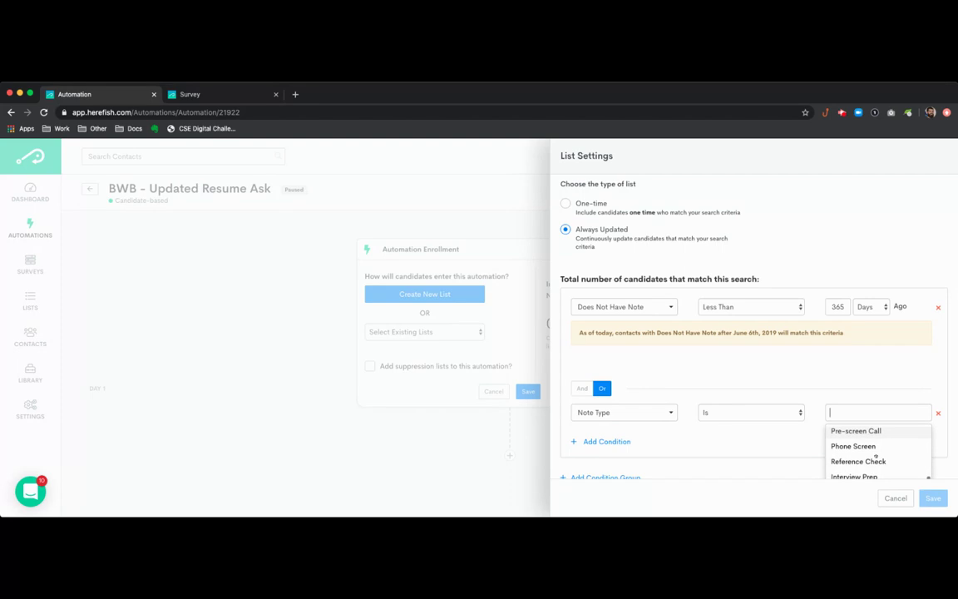
{"action": "type", "text": "resum"}
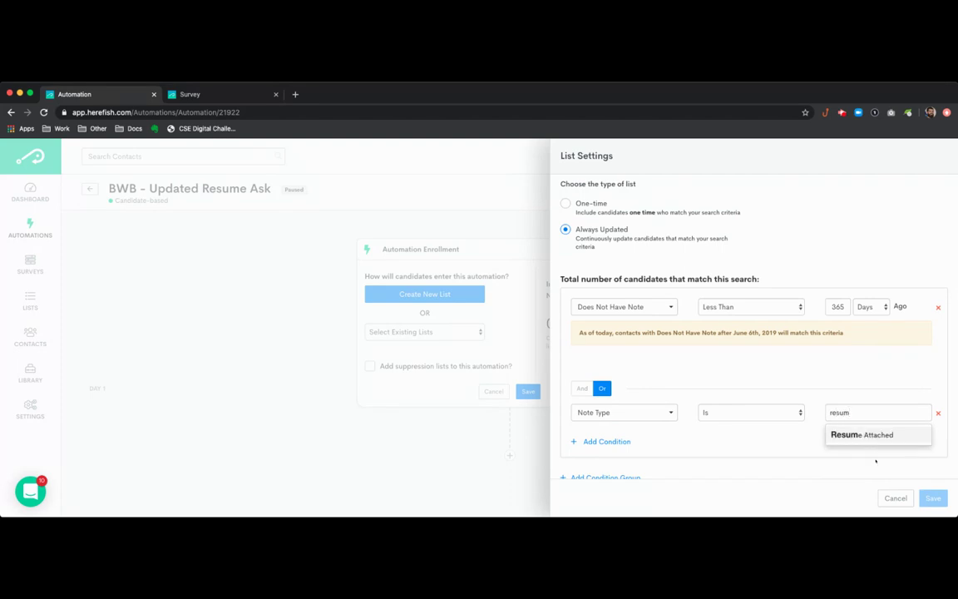
{"action": "left_click", "coordinate": [866, 436]}
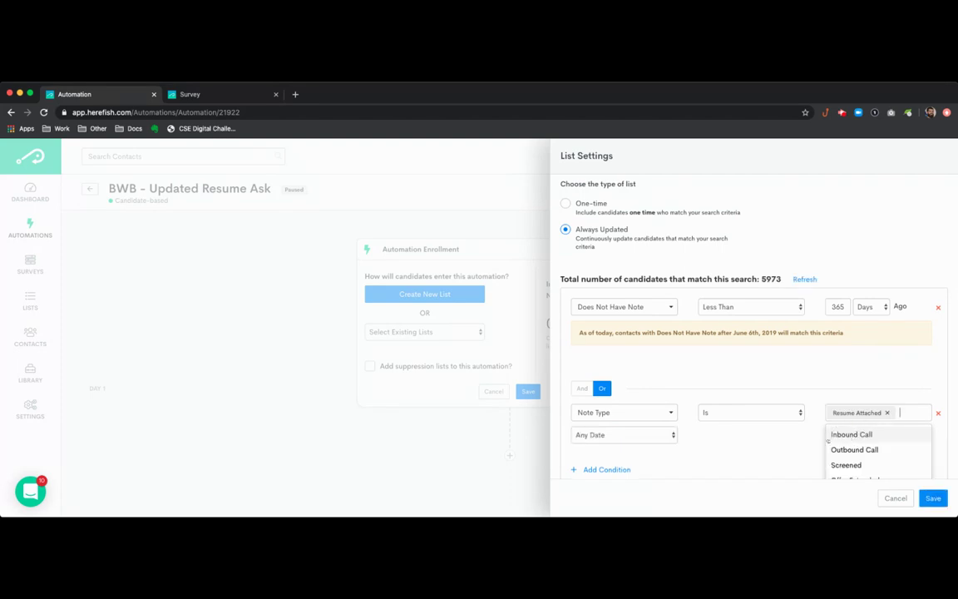
{"action": "left_click", "coordinate": [780, 441]}
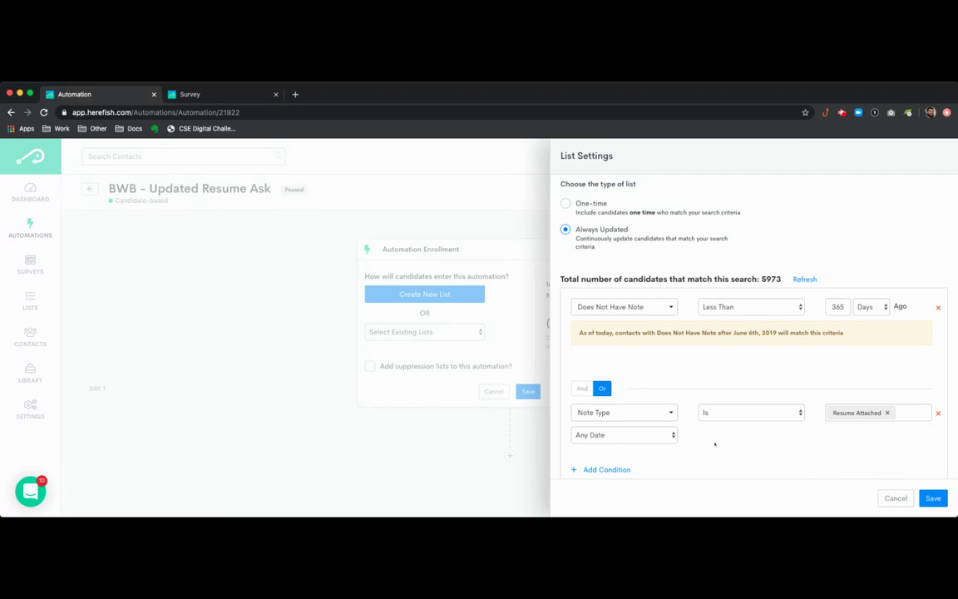
{"action": "left_click", "coordinate": [634, 454]}
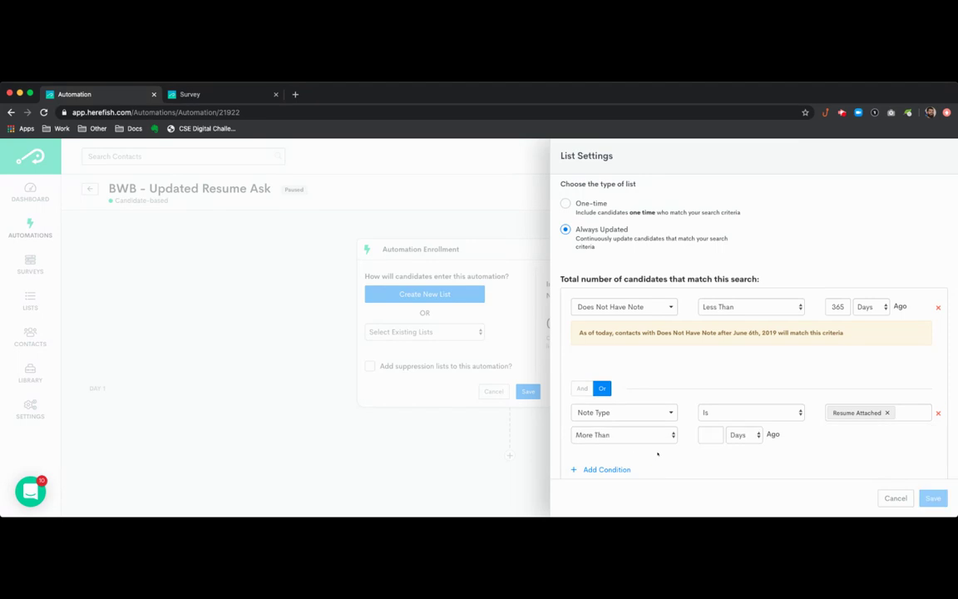
{"action": "left_click", "coordinate": [710, 434]}
{"action": "type", "text": "365"}
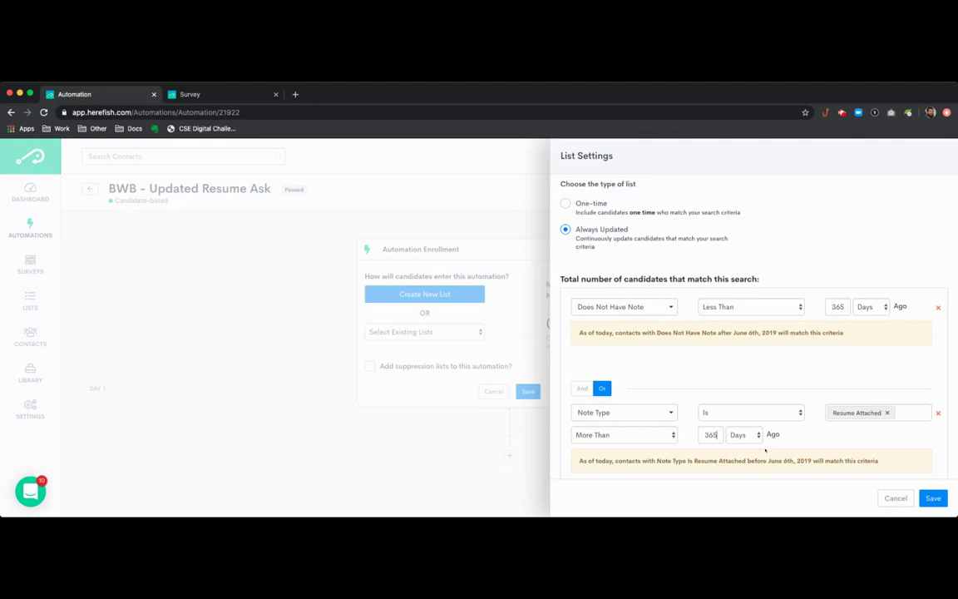
{"action": "left_click", "coordinate": [802, 438]}
Step: Change both conditions from 365 to 12 Months
{"action": "left_click", "coordinate": [883, 307]}
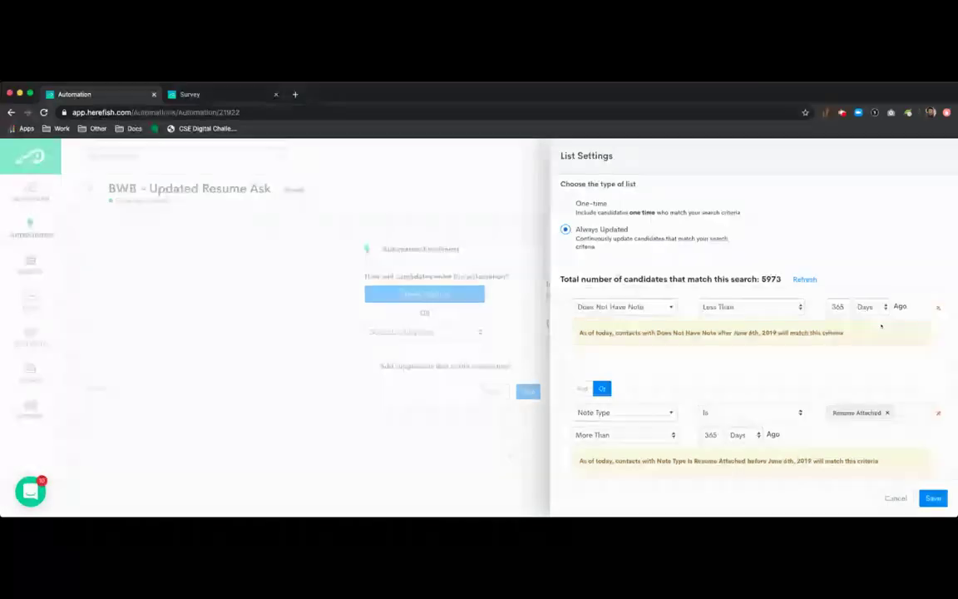
{"action": "left_click", "coordinate": [879, 325]}
{"action": "double_click", "coordinate": [836, 306]}
{"action": "type", "text": "12"}
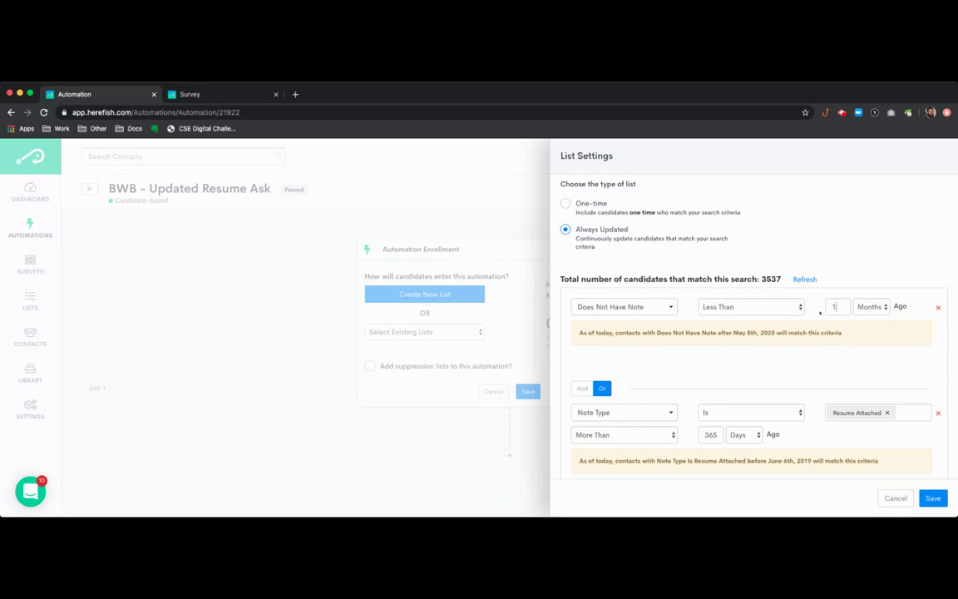
{"action": "left_click", "coordinate": [740, 434]}
{"action": "left_click", "coordinate": [740, 451]}
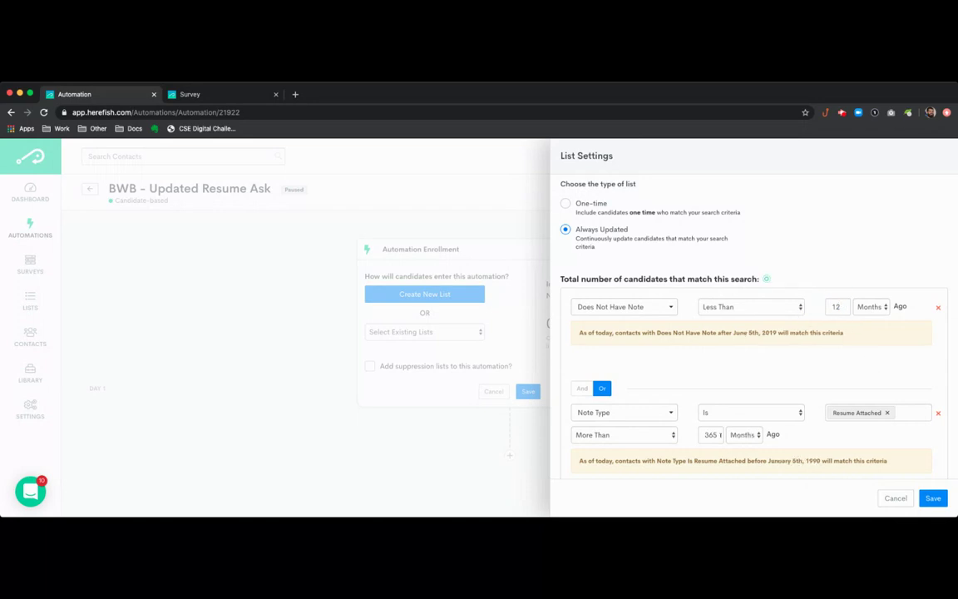
{"action": "double_click", "coordinate": [699, 434]}
{"action": "type", "text": "12"}
{"action": "scroll", "coordinate": [795, 434], "scroll_direction": "down", "scroll_amount": 1}
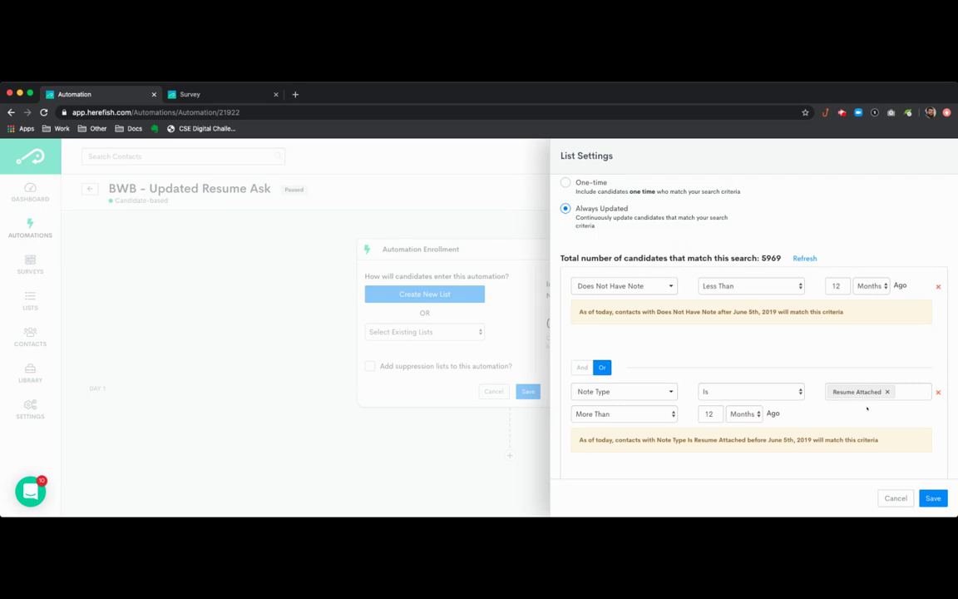
{"action": "scroll", "coordinate": [830, 411], "scroll_direction": "down", "scroll_amount": 2}
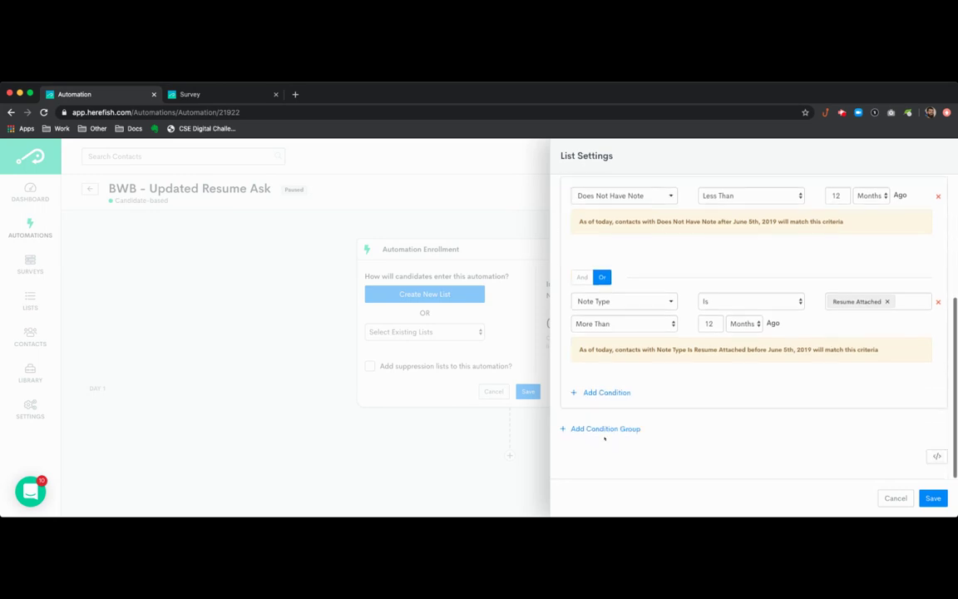
Step: Add a condition group with Status Is Not, leaving the status value empty
{"action": "left_click", "coordinate": [611, 430]}
{"action": "left_click", "coordinate": [621, 451]}
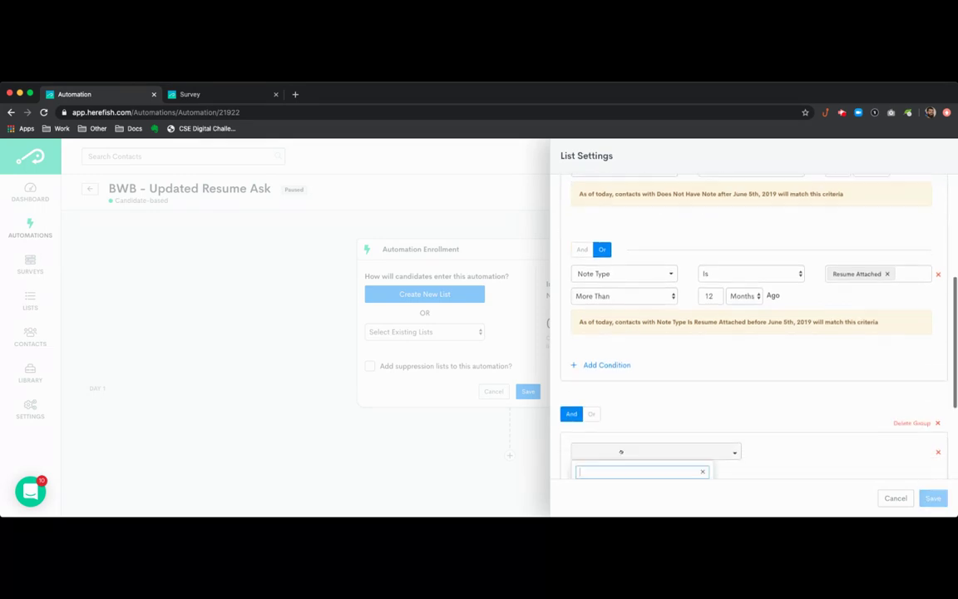
{"action": "type", "text": "status"}
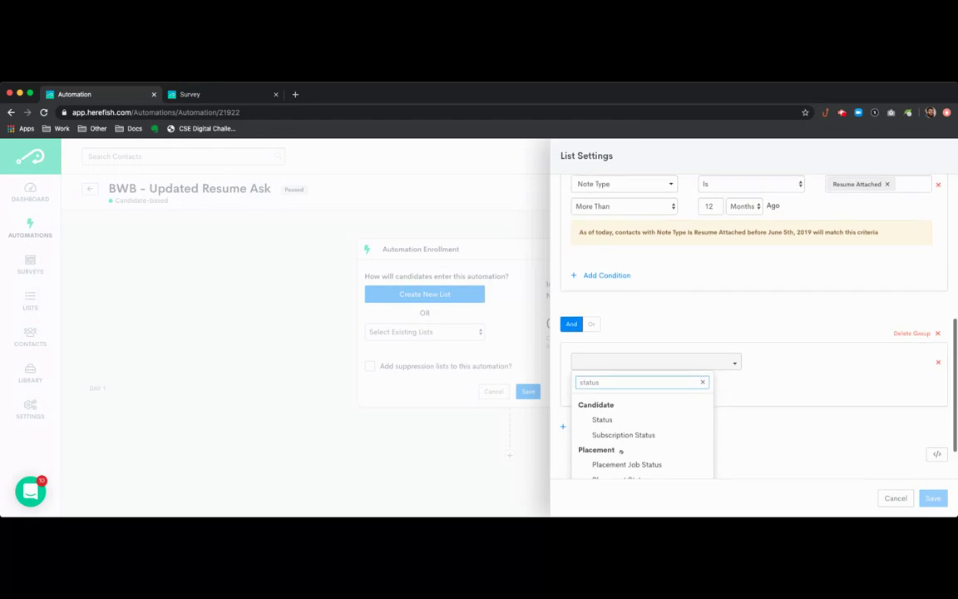
{"action": "left_click", "coordinate": [622, 390]}
{"action": "left_click", "coordinate": [723, 363]}
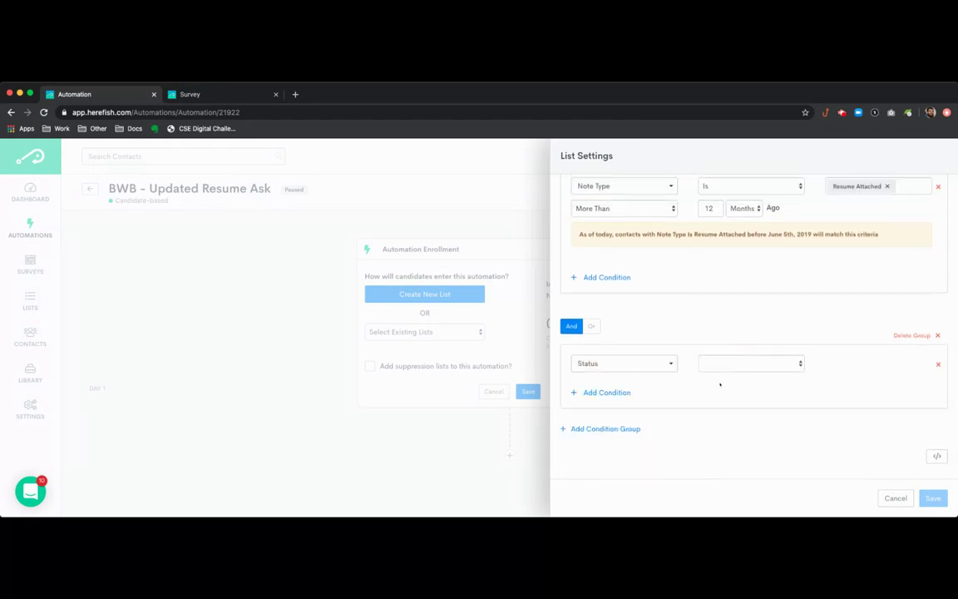
{"action": "left_click", "coordinate": [718, 385]}
{"action": "left_click", "coordinate": [869, 365]}
{"action": "scroll", "coordinate": [877, 406], "scroll_direction": "down", "scroll_amount": 5}
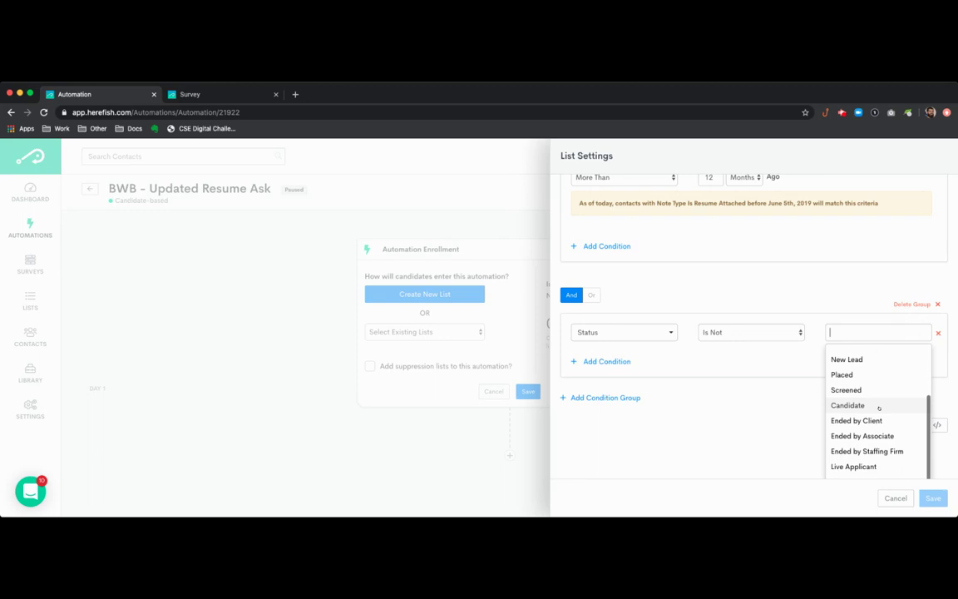
{"action": "scroll", "coordinate": [879, 408], "scroll_direction": "up", "scroll_amount": 8}
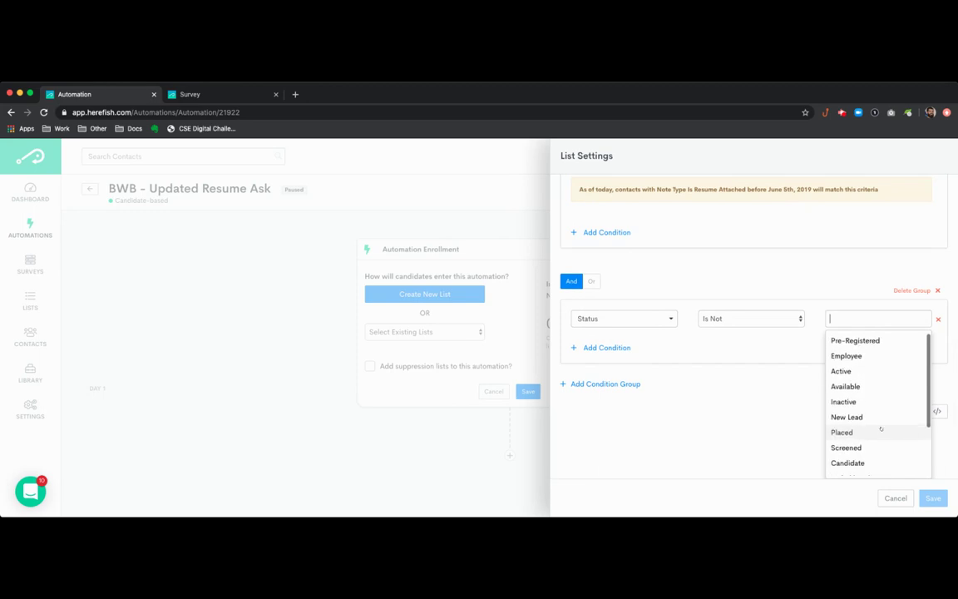
{"action": "scroll", "coordinate": [885, 408], "scroll_direction": "down", "scroll_amount": 3}
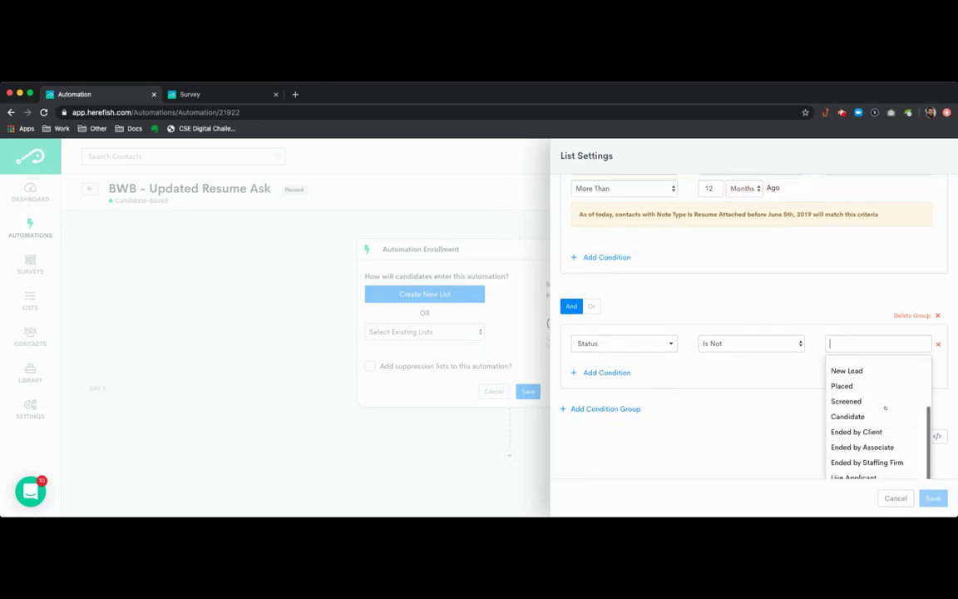
{"action": "left_click", "coordinate": [761, 399]}
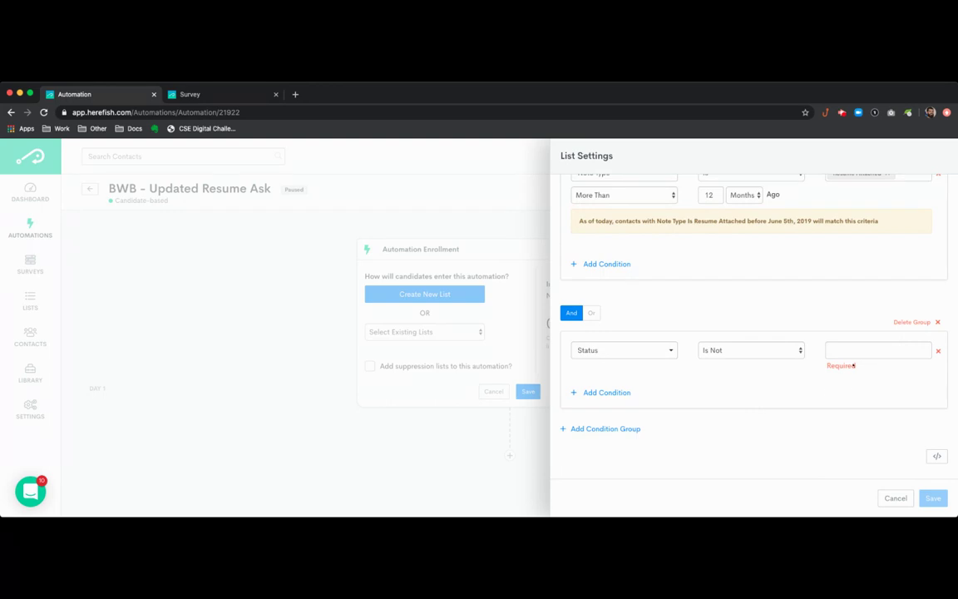
{"action": "scroll", "coordinate": [846, 369], "scroll_direction": "up", "scroll_amount": 2}
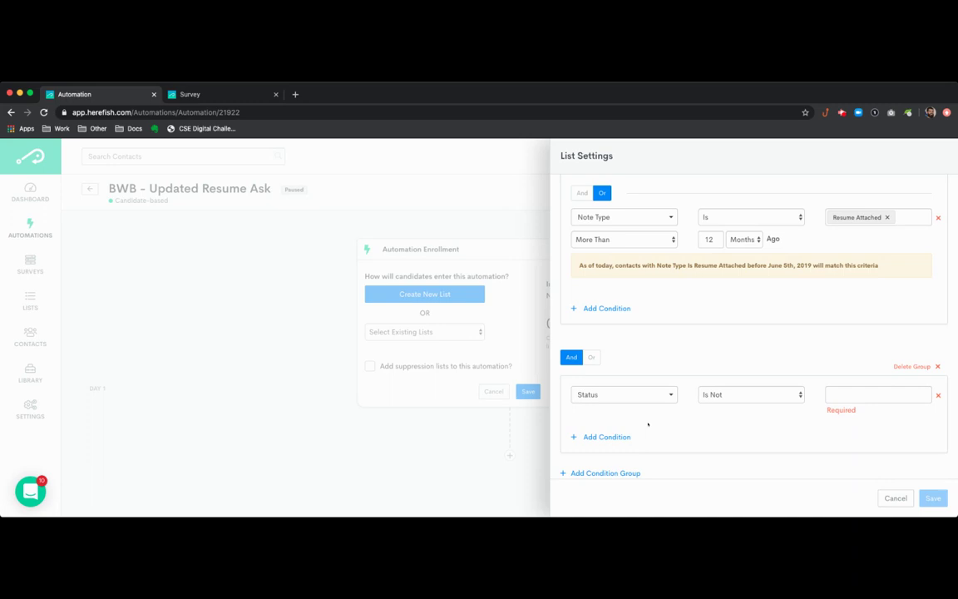
Step: Delete the Status condition group and save the list
{"action": "left_click", "coordinate": [915, 367]}
{"action": "scroll", "coordinate": [810, 374], "scroll_direction": "up", "scroll_amount": 5}
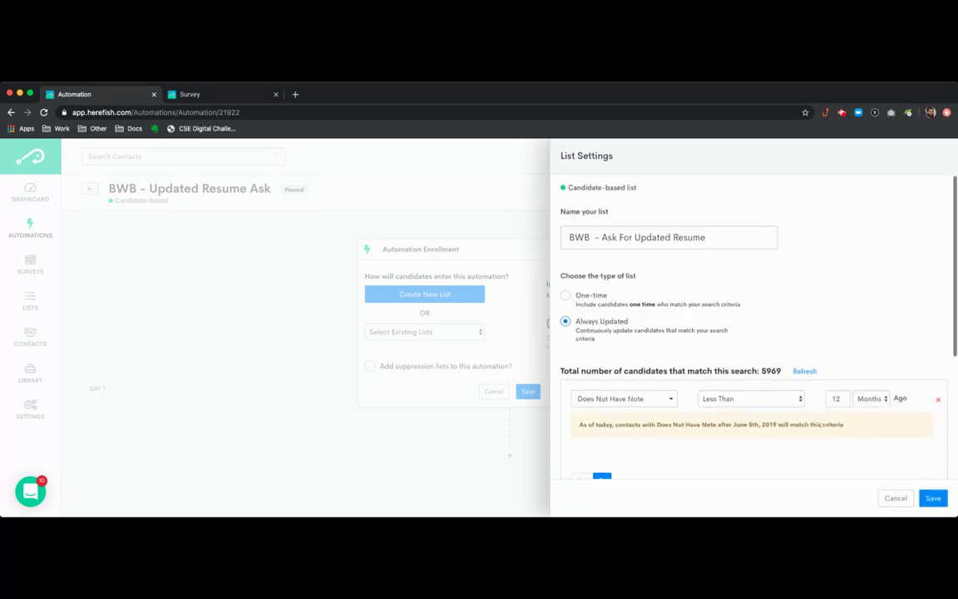
{"action": "scroll", "coordinate": [782, 331], "scroll_direction": "down", "scroll_amount": 5}
{"action": "scroll", "coordinate": [766, 327], "scroll_direction": "up", "scroll_amount": 3}
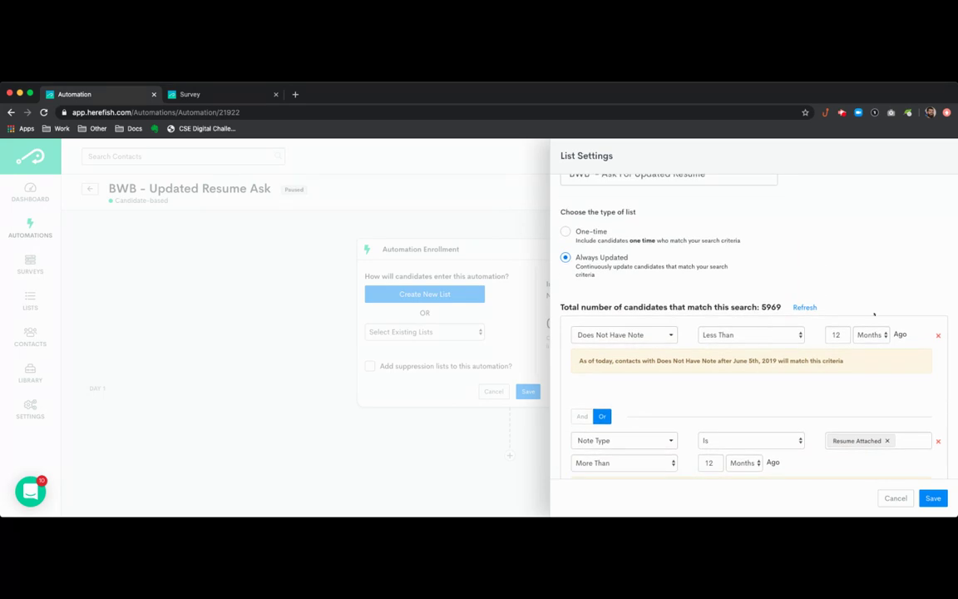
{"action": "scroll", "coordinate": [810, 405], "scroll_direction": "down", "scroll_amount": 1}
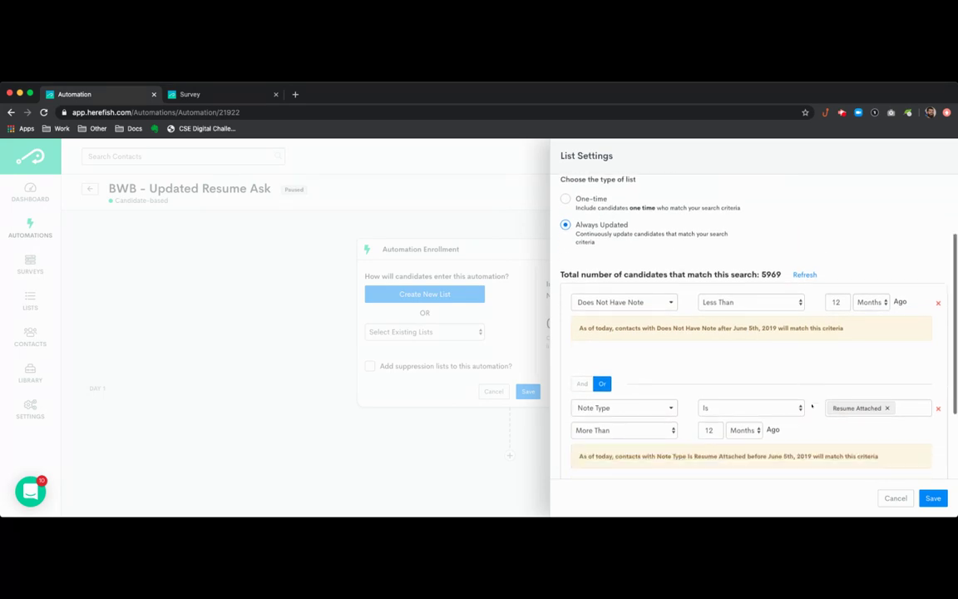
{"action": "scroll", "coordinate": [727, 438], "scroll_direction": "down", "scroll_amount": 2}
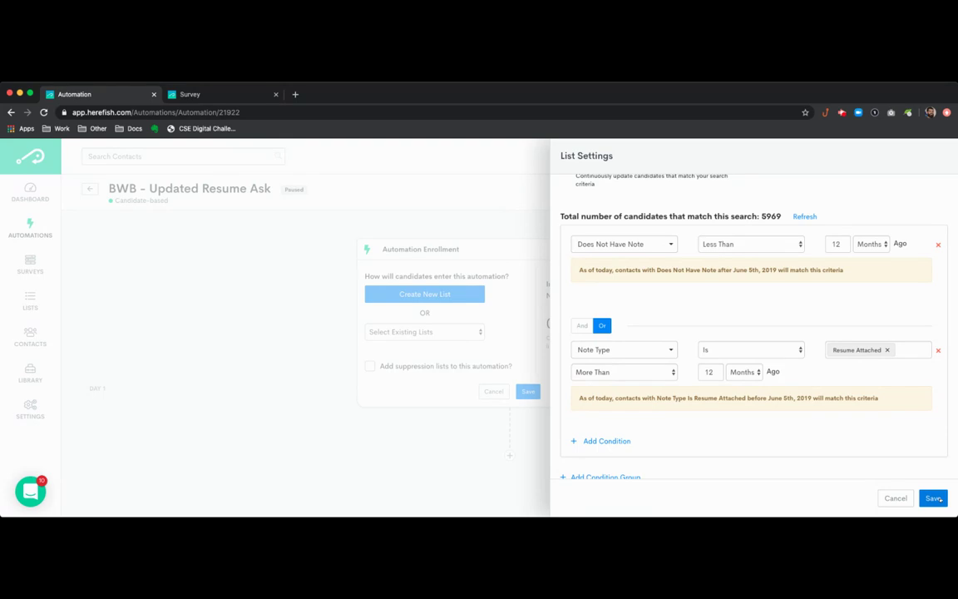
{"action": "scroll", "coordinate": [830, 387], "scroll_direction": "up", "scroll_amount": 5}
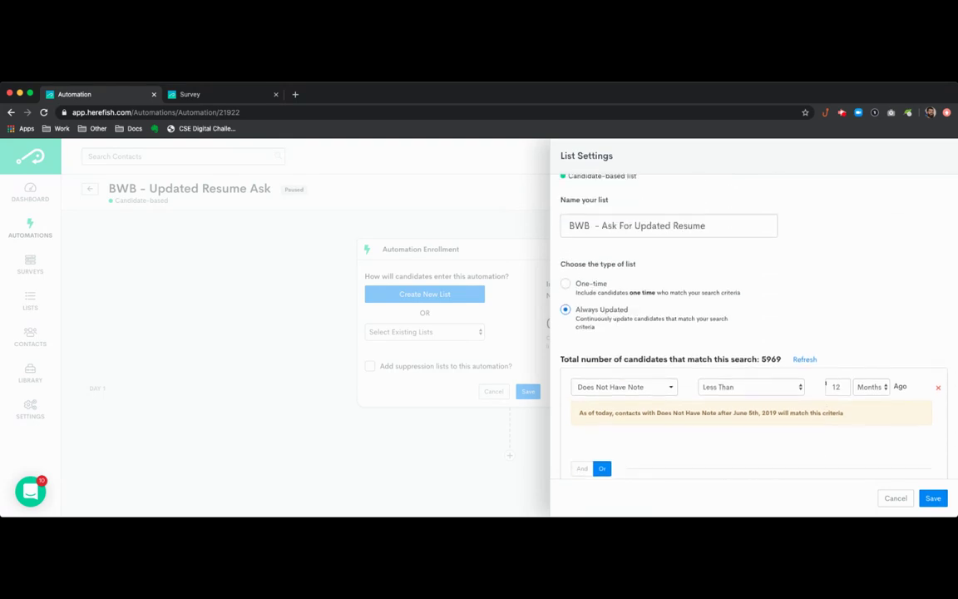
{"action": "scroll", "coordinate": [859, 425], "scroll_direction": "down", "scroll_amount": 4}
{"action": "scroll", "coordinate": [859, 426], "scroll_direction": "down", "scroll_amount": 2}
{"action": "left_click", "coordinate": [933, 497]}
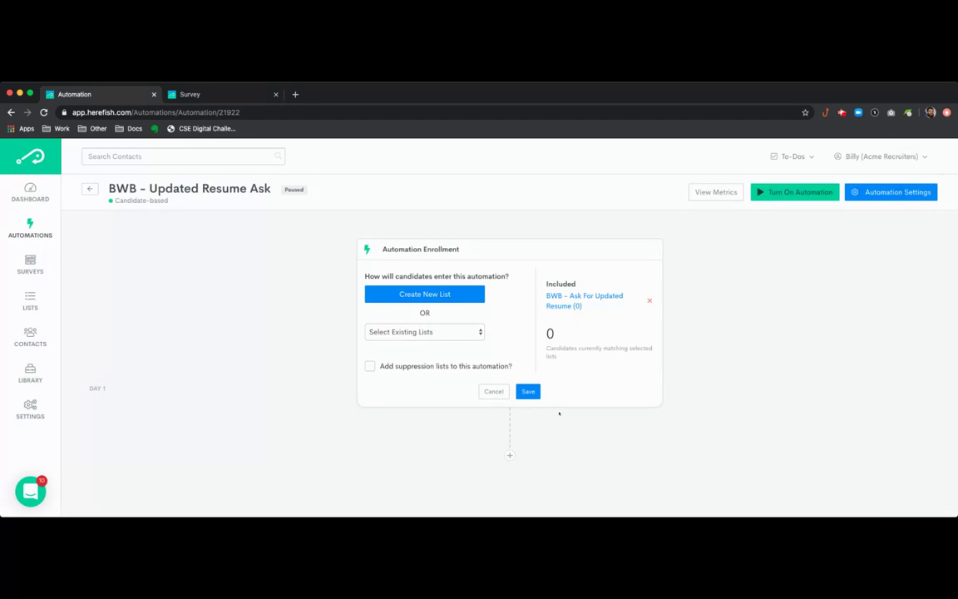
Step: Save the automation's enrollment and add a new step after it
{"action": "left_click", "coordinate": [529, 392]}
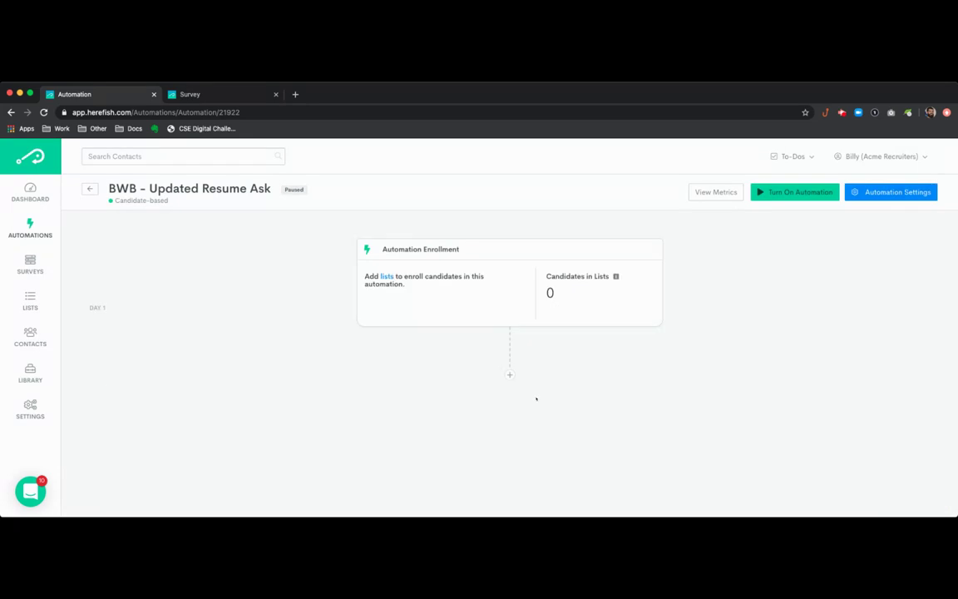
{"action": "left_click", "coordinate": [508, 400]}
{"action": "scroll", "coordinate": [532, 374], "scroll_direction": "down", "scroll_amount": 3}
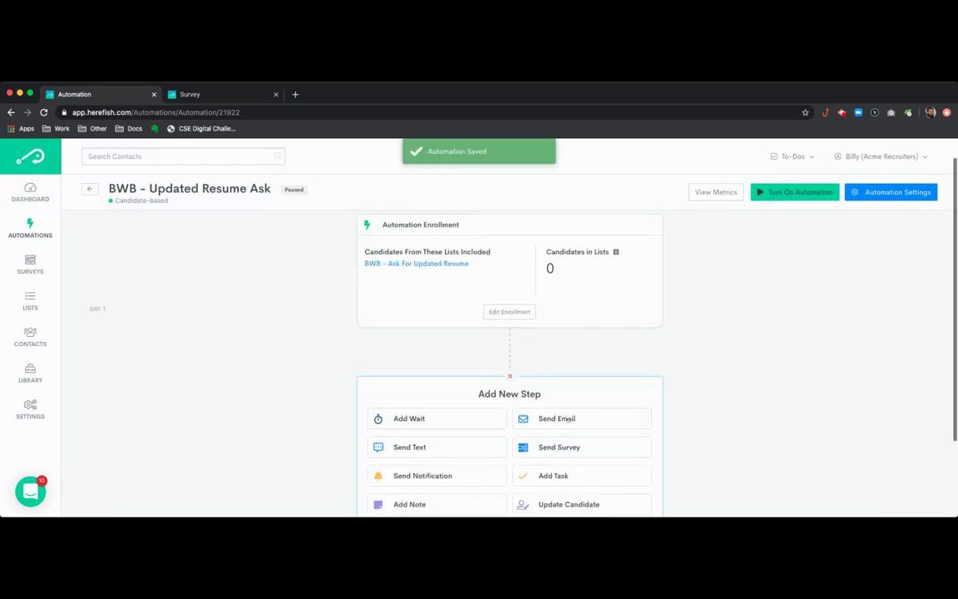
{"action": "scroll", "coordinate": [549, 359], "scroll_direction": "up", "scroll_amount": 1}
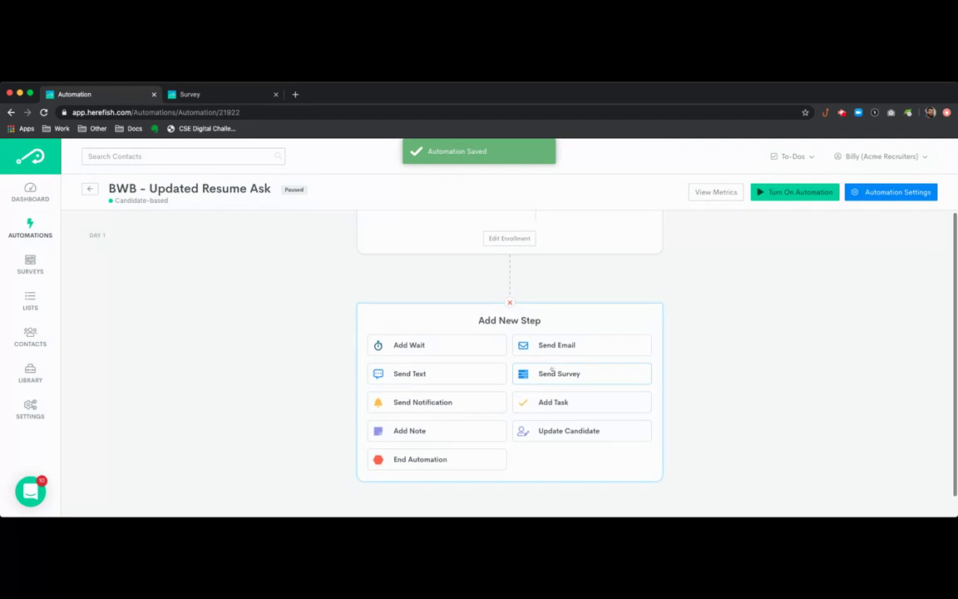
Step: Name the survey 'BWB - Ask for Resume', collect responses into one Resume Attached note, and save
{"action": "left_click", "coordinate": [223, 98]}
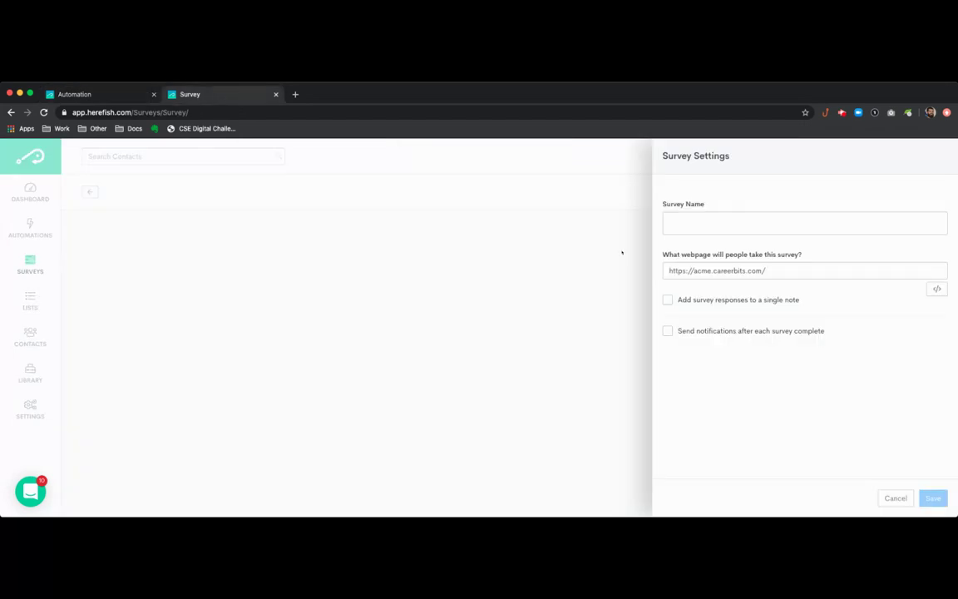
{"action": "left_click", "coordinate": [710, 218]}
{"action": "type", "text": "BWB"}
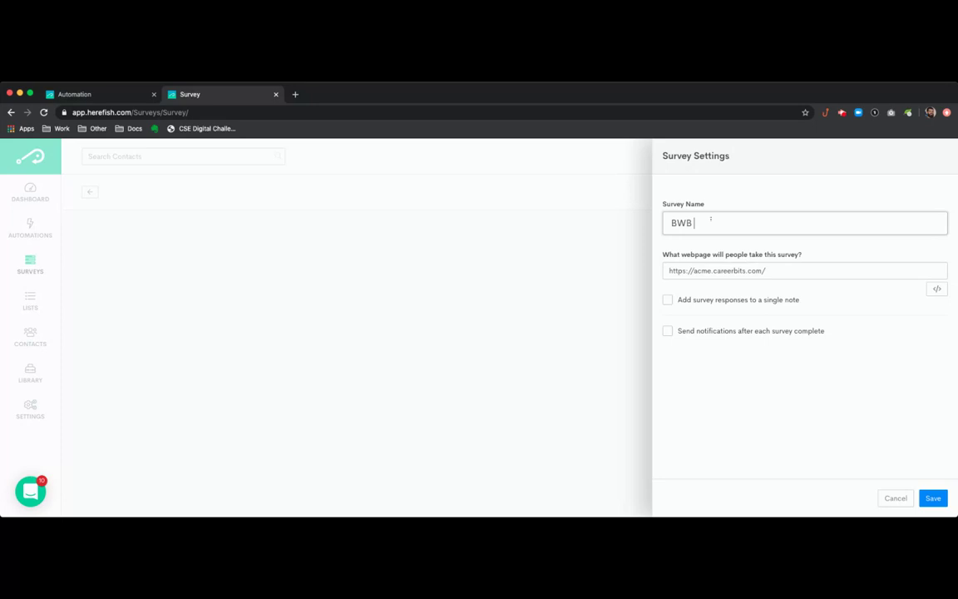
{"action": "type", "text": " - Ask for REsume"}
{"action": "left_click", "coordinate": [706, 301]}
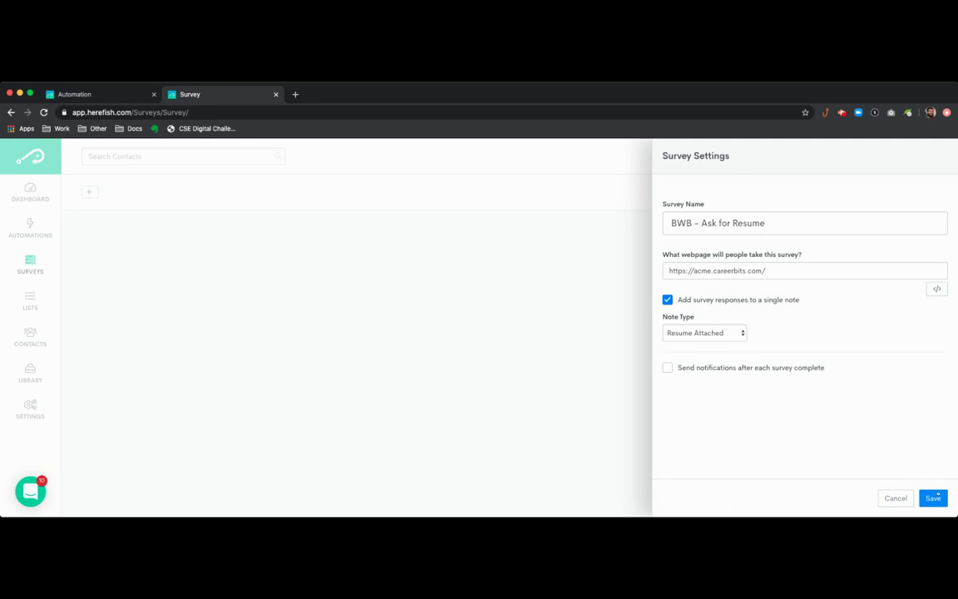
{"action": "left_click", "coordinate": [934, 497]}
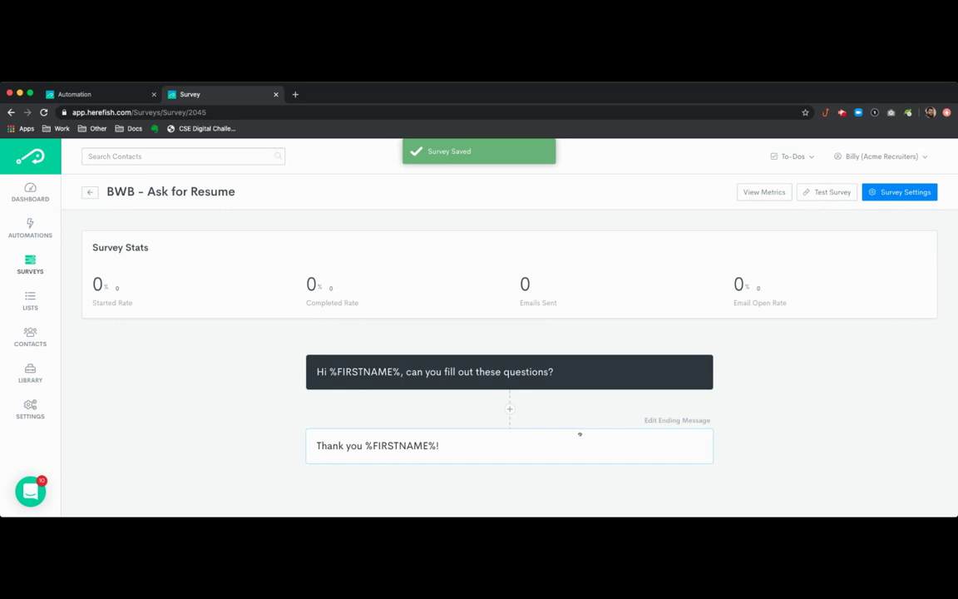
Step: Insert an Upload Resume question between the greeting and thank-you blocks
{"action": "left_click", "coordinate": [509, 409]}
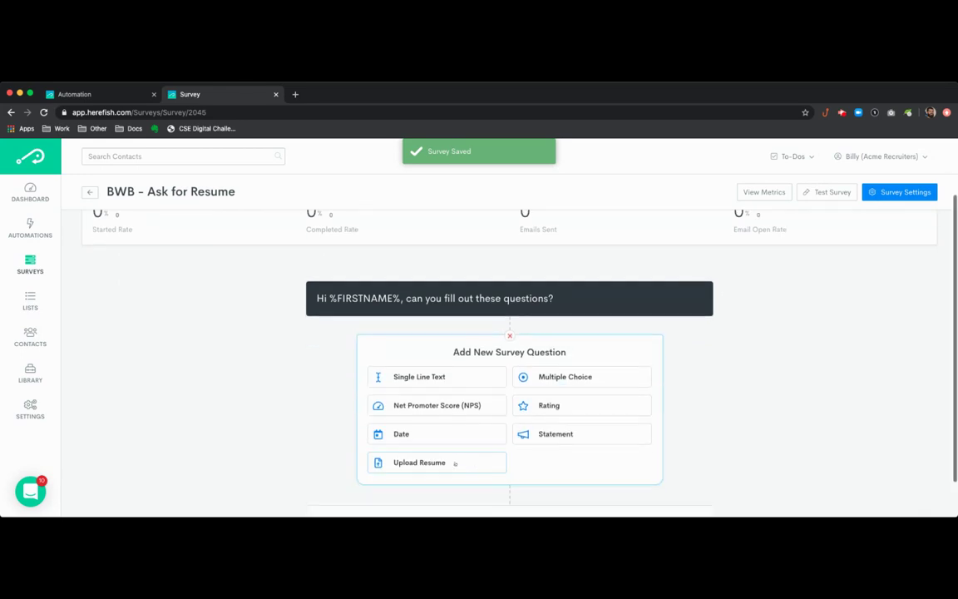
{"action": "scroll", "coordinate": [468, 462], "scroll_direction": "down", "scroll_amount": 1}
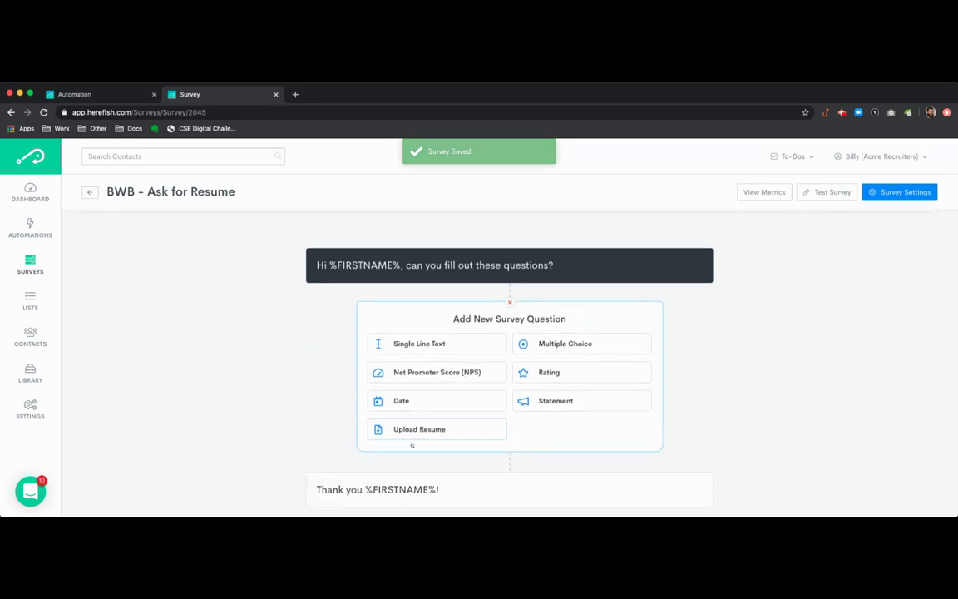
{"action": "left_click", "coordinate": [435, 430]}
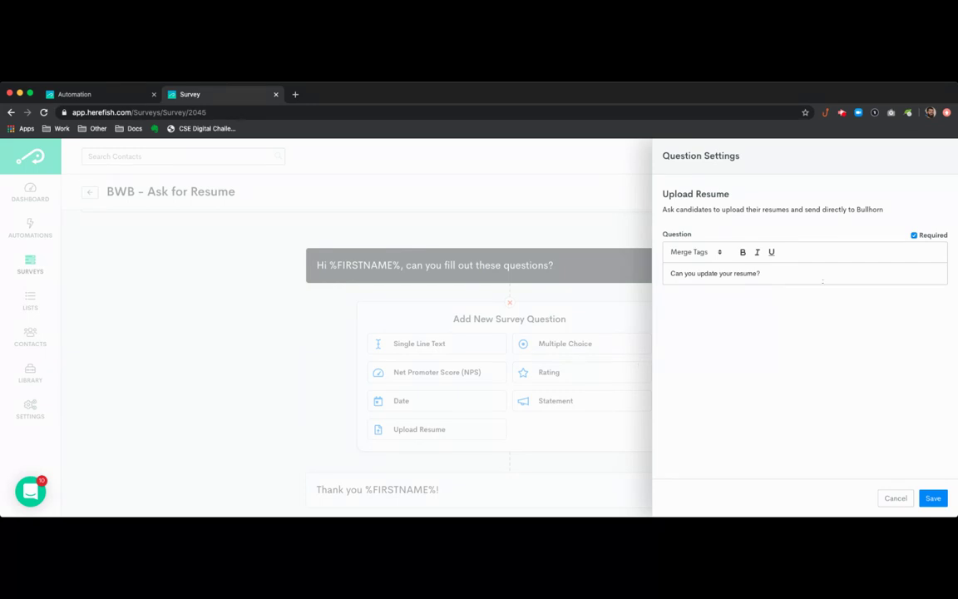
Step: Save the resume question, test the survey on the ACME careers page, then close it
{"action": "left_click", "coordinate": [938, 498]}
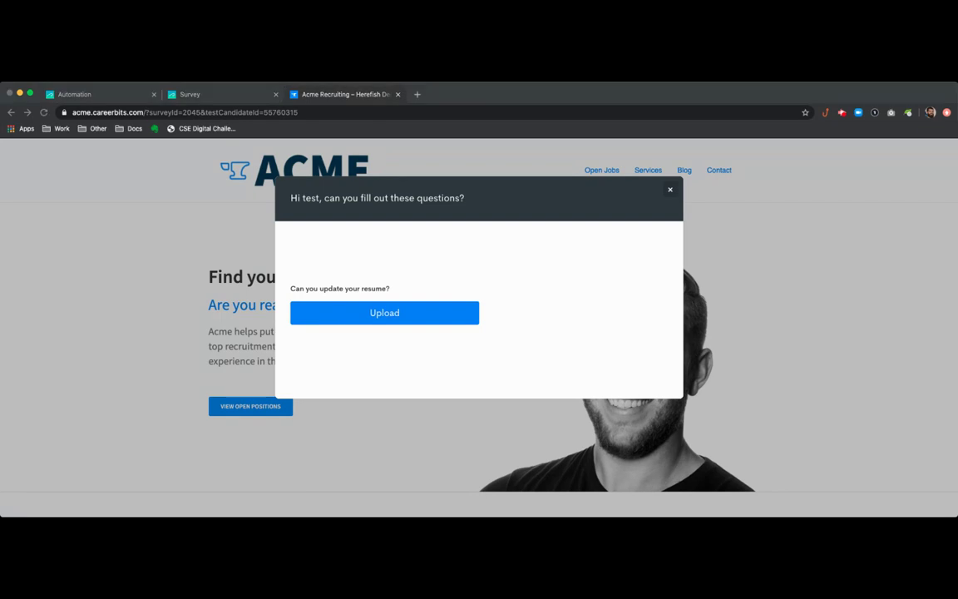
{"action": "left_click", "coordinate": [564, 326]}
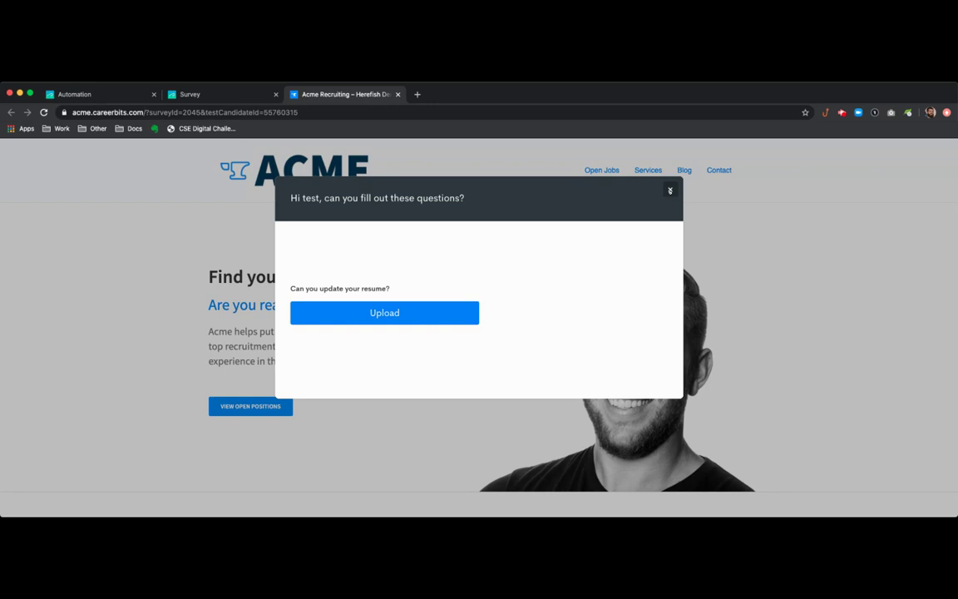
{"action": "left_click", "coordinate": [670, 191]}
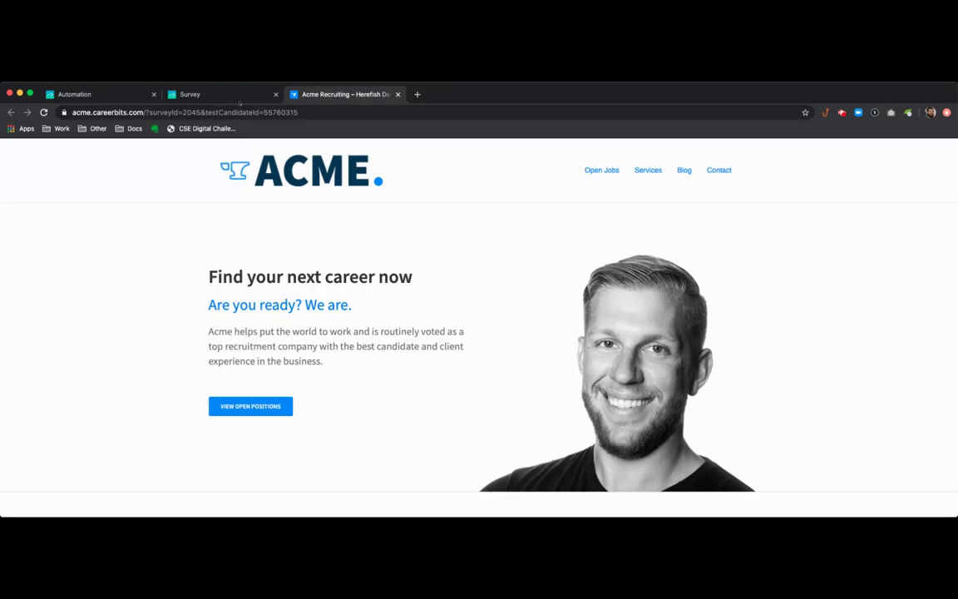
{"action": "left_click", "coordinate": [241, 98]}
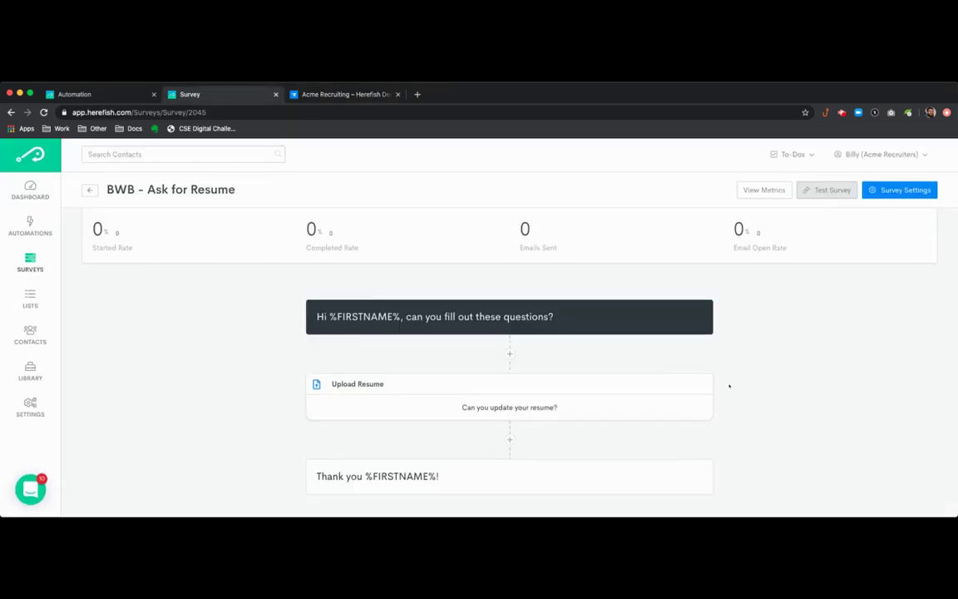
Step: Add a Send Survey step, reloading the automation so the new survey appears
{"action": "left_click", "coordinate": [84, 96]}
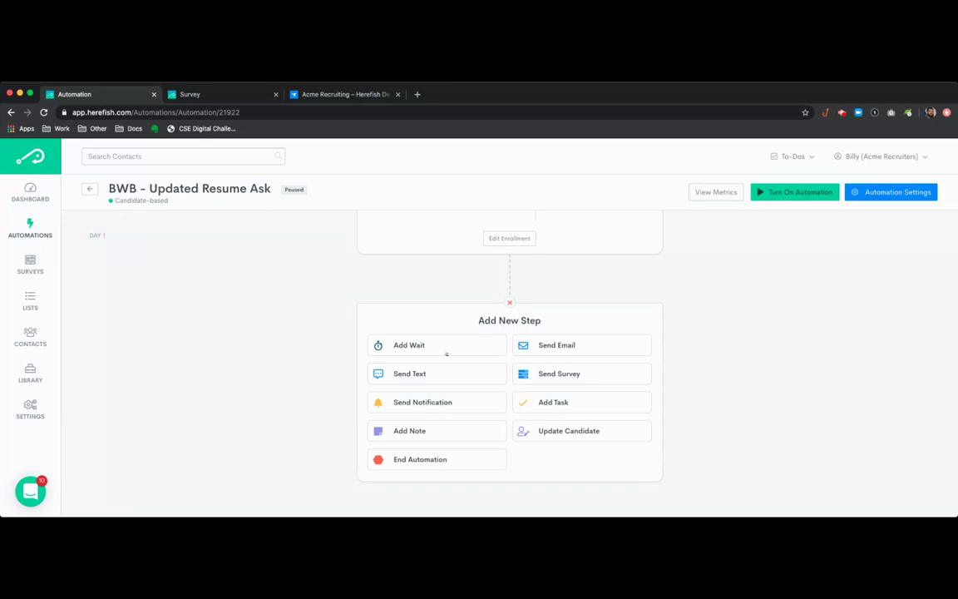
{"action": "left_click", "coordinate": [566, 373]}
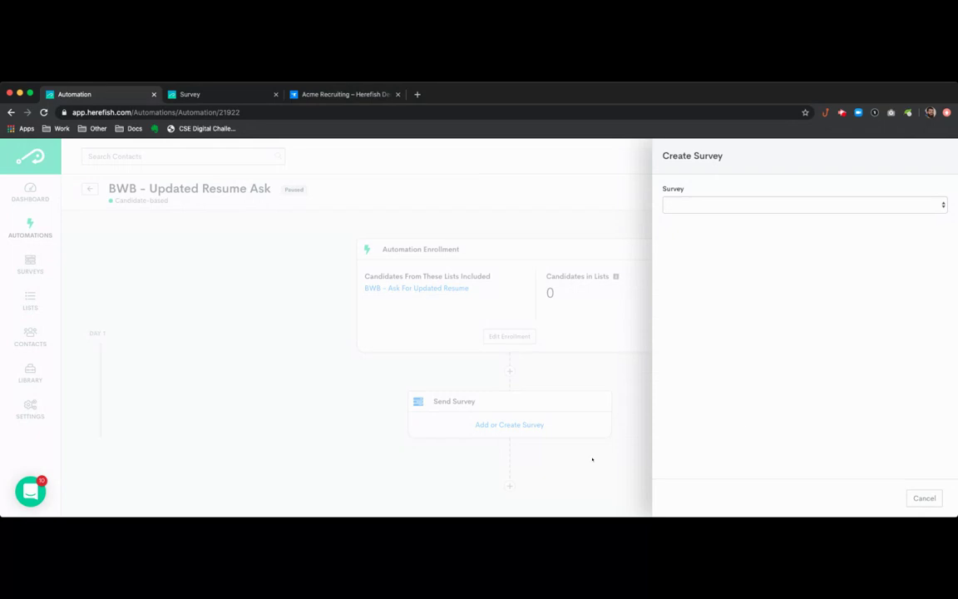
{"action": "left_click", "coordinate": [255, 96]}
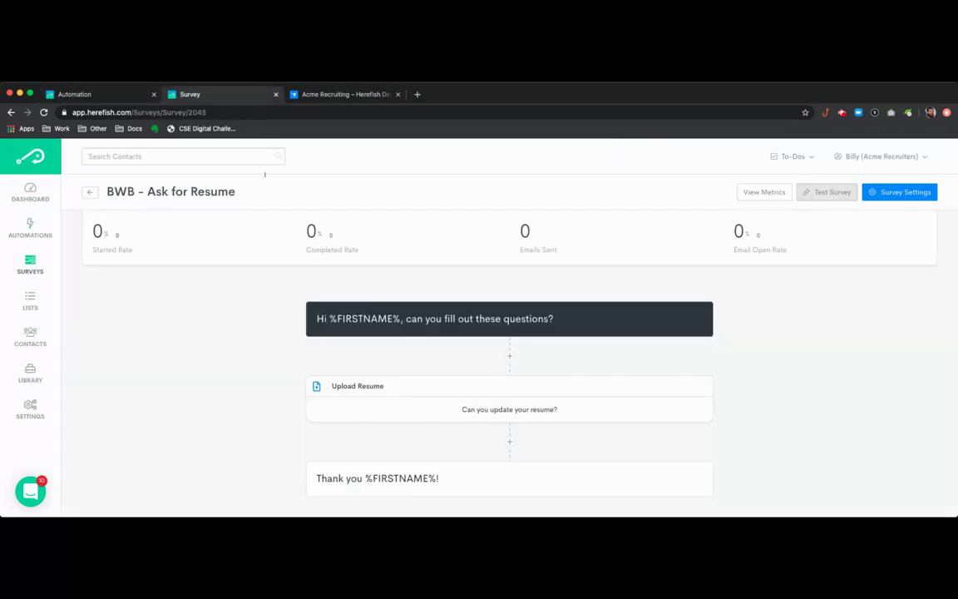
{"action": "left_click", "coordinate": [93, 94]}
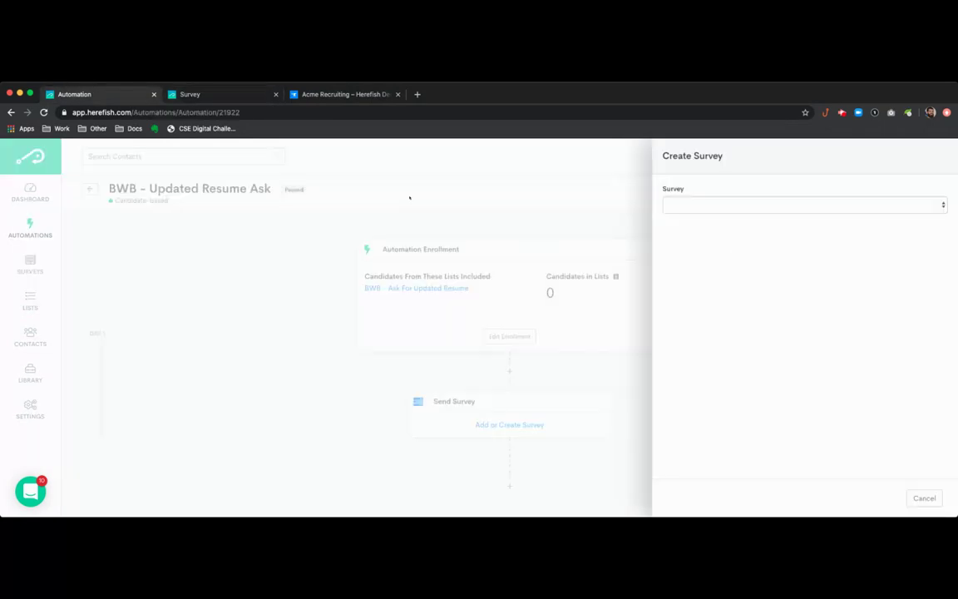
{"action": "left_click", "coordinate": [918, 498]}
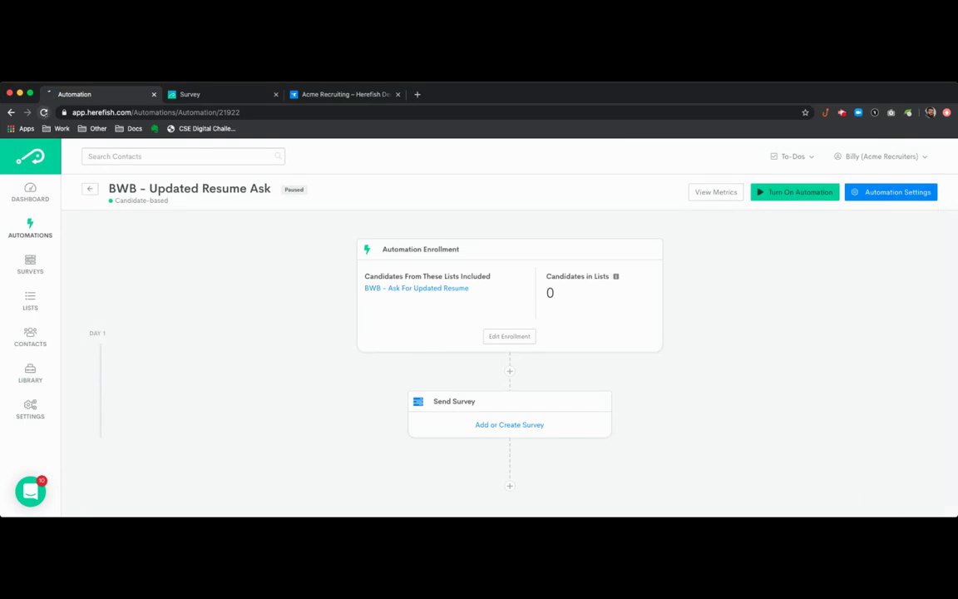
{"action": "left_click", "coordinate": [44, 112]}
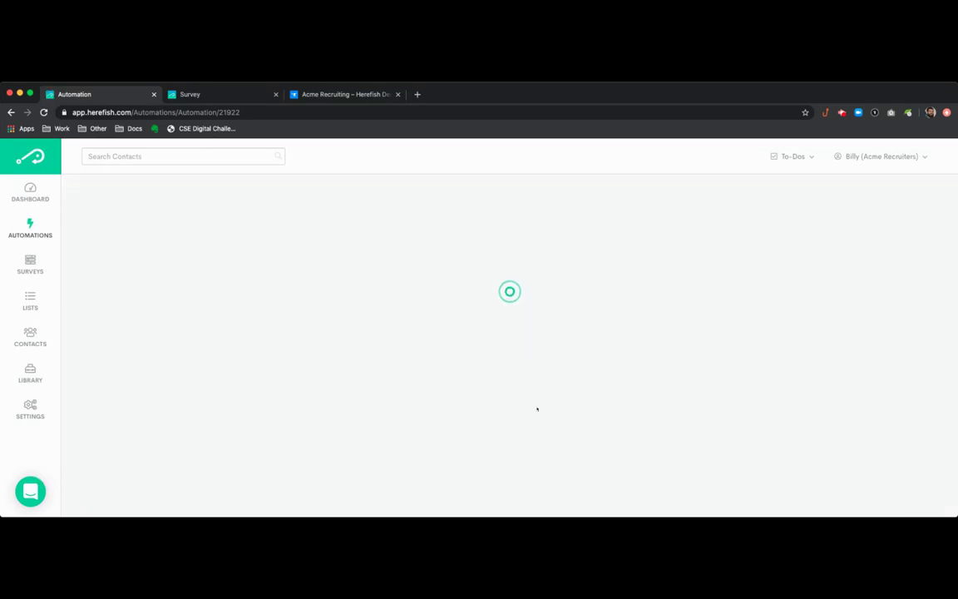
Step: Have the step send the BWB - Ask for Resume survey by Email
{"action": "left_click", "coordinate": [508, 425]}
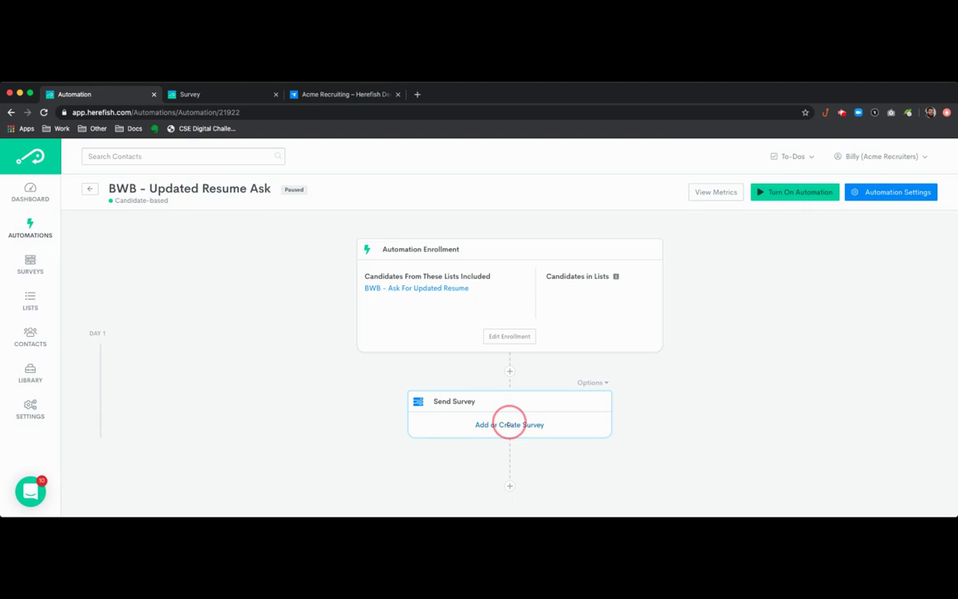
{"action": "left_click", "coordinate": [686, 206]}
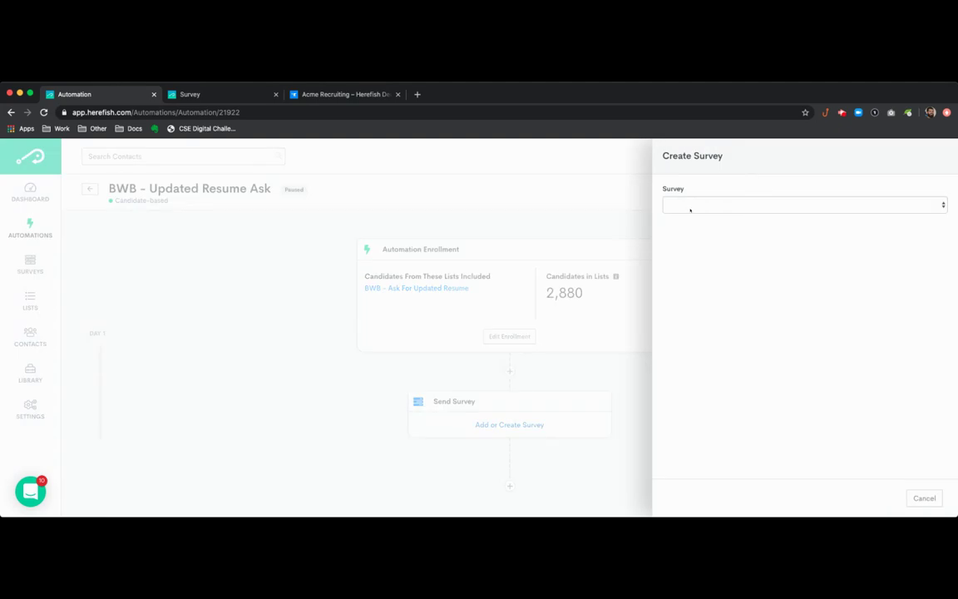
{"action": "left_click", "coordinate": [692, 425]}
{"action": "left_click", "coordinate": [684, 240]}
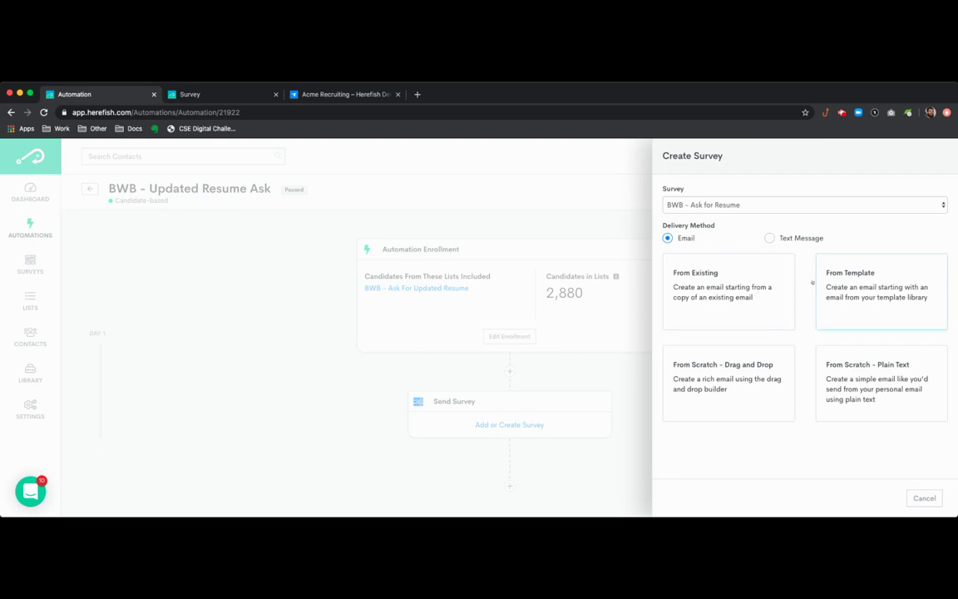
Step: Create a drag-and-drop email with subject 'We want your Resume' sent from the Candidate Owner
{"action": "left_click", "coordinate": [771, 398]}
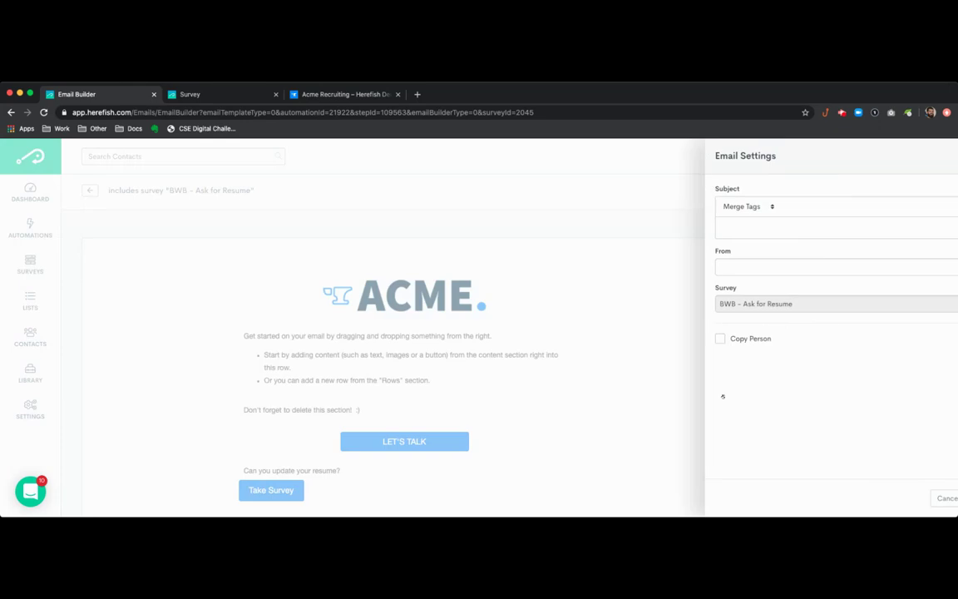
{"action": "left_click", "coordinate": [720, 226]}
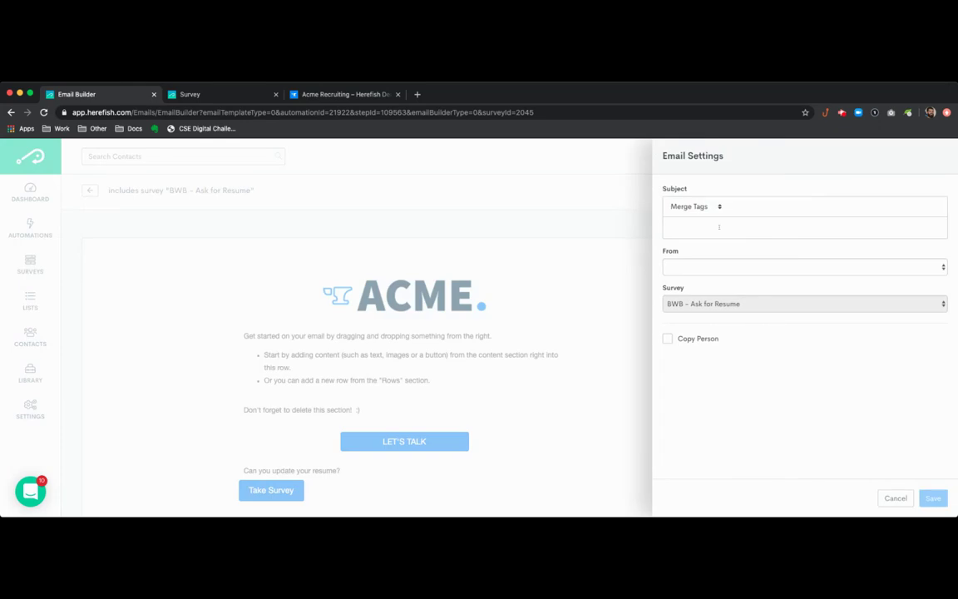
{"action": "type", "text": "We want your Resume"}
{"action": "left_click", "coordinate": [734, 324]}
{"action": "left_click", "coordinate": [933, 497]}
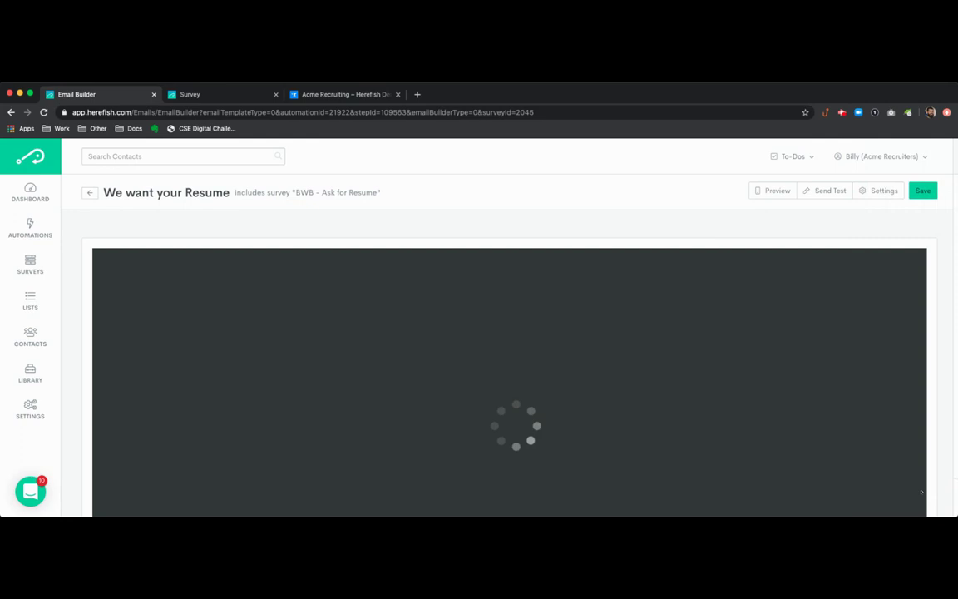
Step: Change the Take Survey block's HTML float rule from left to center
{"action": "scroll", "coordinate": [436, 410], "scroll_direction": "down", "scroll_amount": 2}
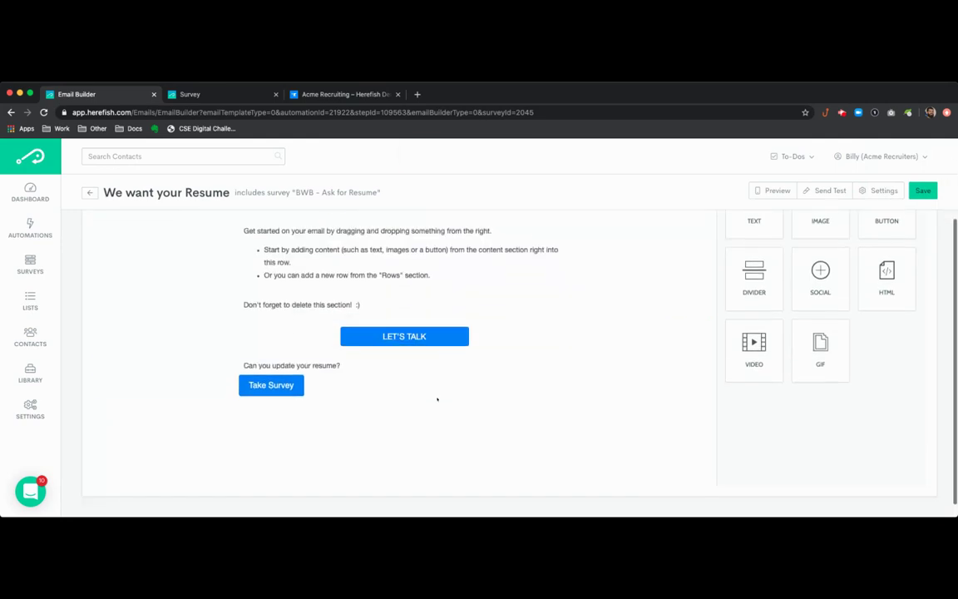
{"action": "left_click", "coordinate": [329, 388]}
{"action": "left_click", "coordinate": [298, 385]}
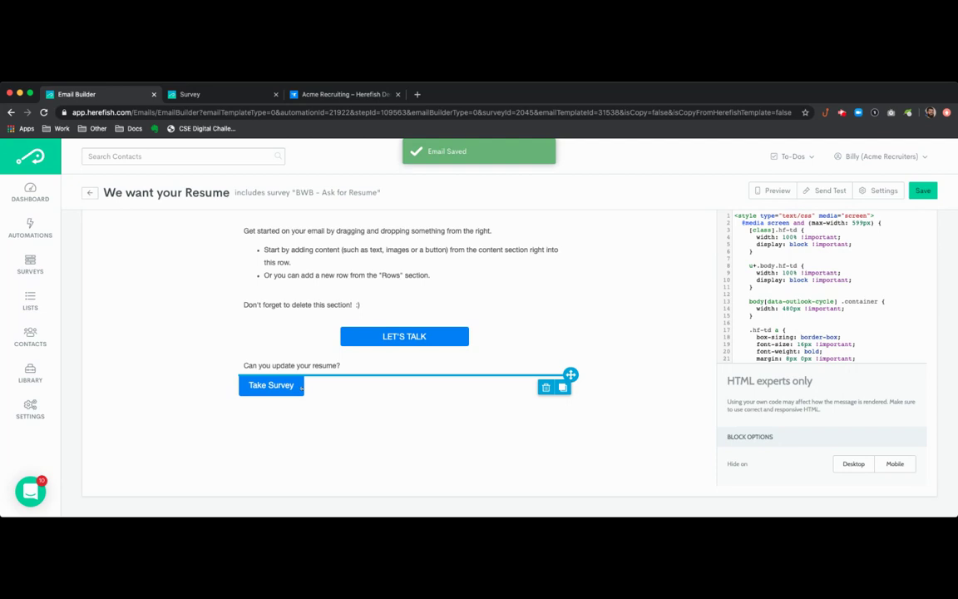
{"action": "scroll", "coordinate": [850, 312], "scroll_direction": "down", "scroll_amount": 5}
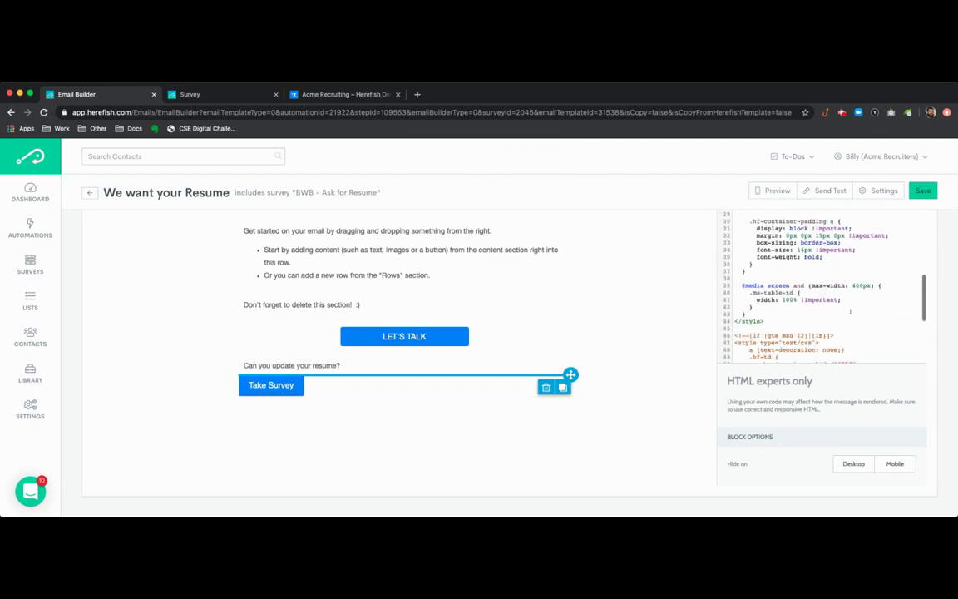
{"action": "scroll", "coordinate": [849, 312], "scroll_direction": "down", "scroll_amount": 3}
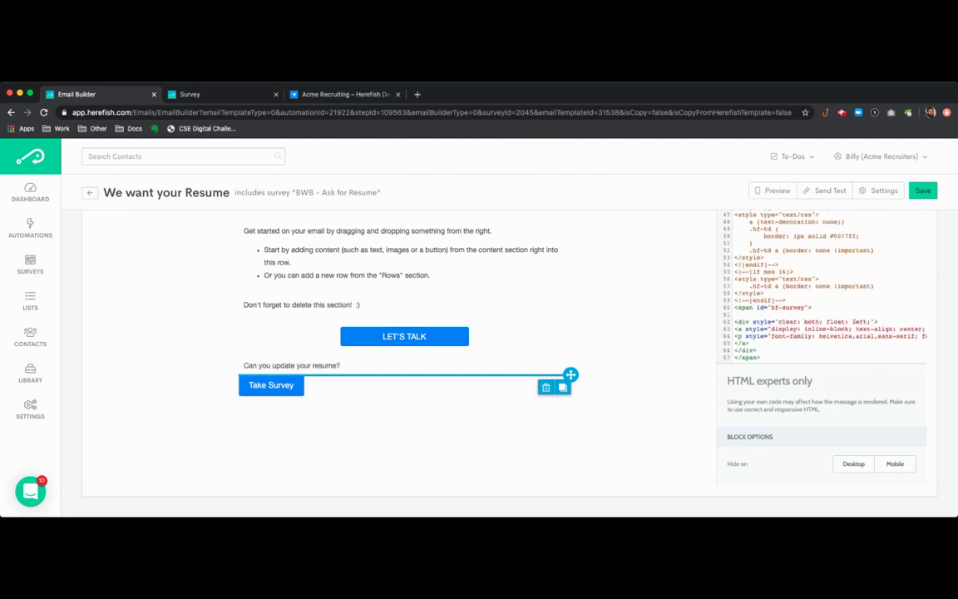
{"action": "scroll", "coordinate": [849, 311], "scroll_direction": "right", "scroll_amount": 5}
{"action": "scroll", "coordinate": [850, 321], "scroll_direction": "right", "scroll_amount": 5}
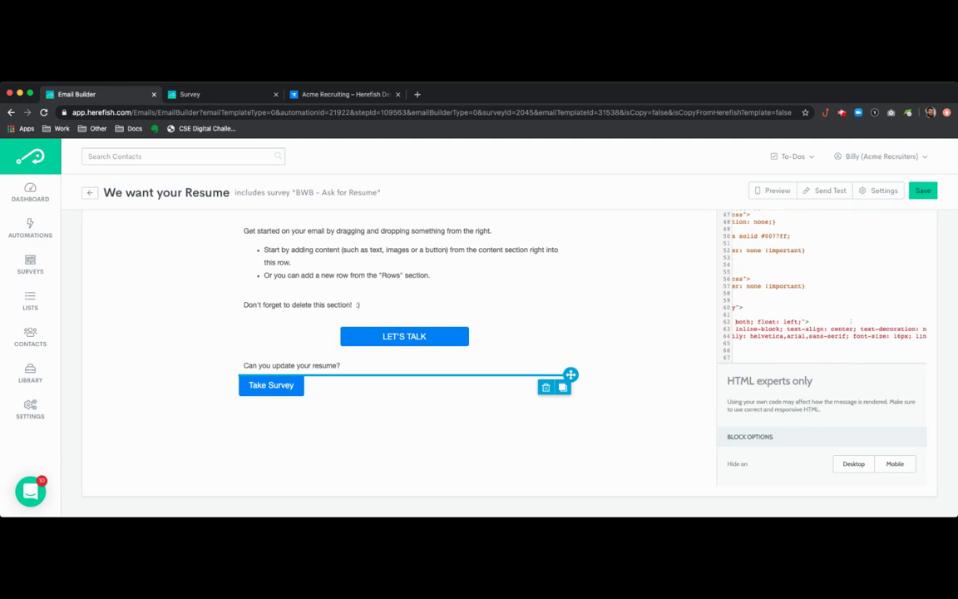
{"action": "scroll", "coordinate": [850, 322], "scroll_direction": "right", "scroll_amount": 2}
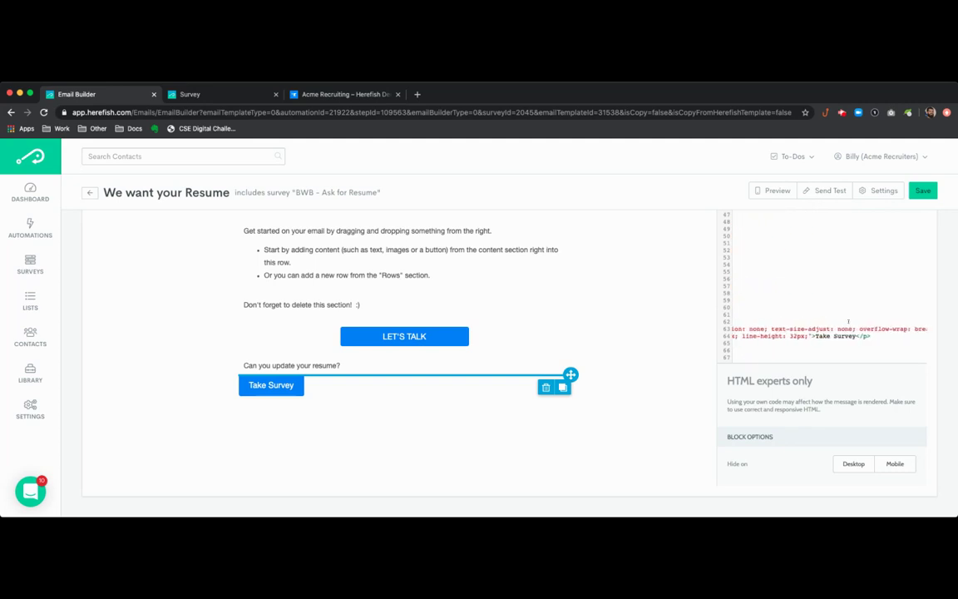
{"action": "scroll", "coordinate": [852, 322], "scroll_direction": "left", "scroll_amount": 10}
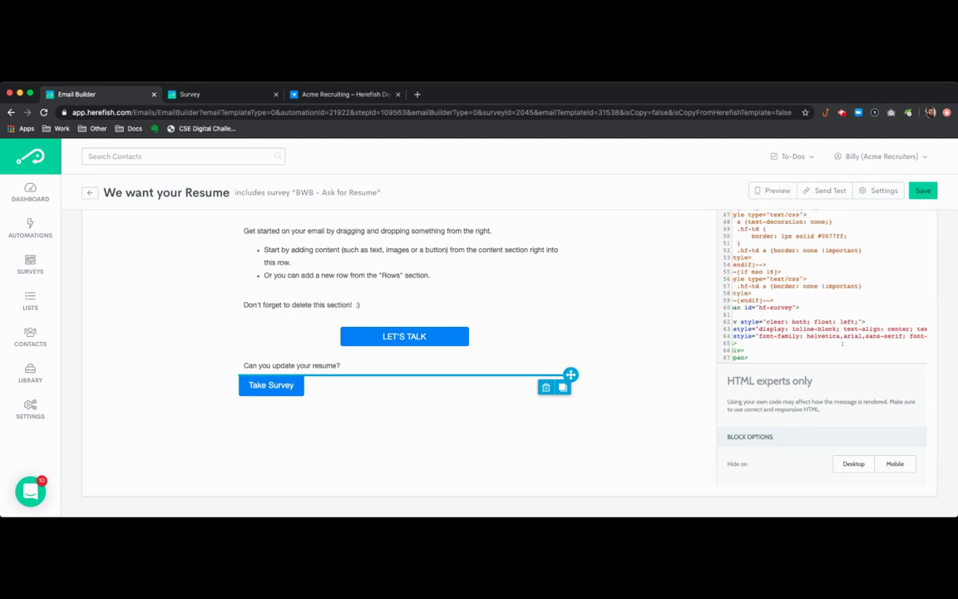
{"action": "scroll", "coordinate": [839, 339], "scroll_direction": "right", "scroll_amount": 3}
{"action": "scroll", "coordinate": [844, 344], "scroll_direction": "left", "scroll_amount": 3}
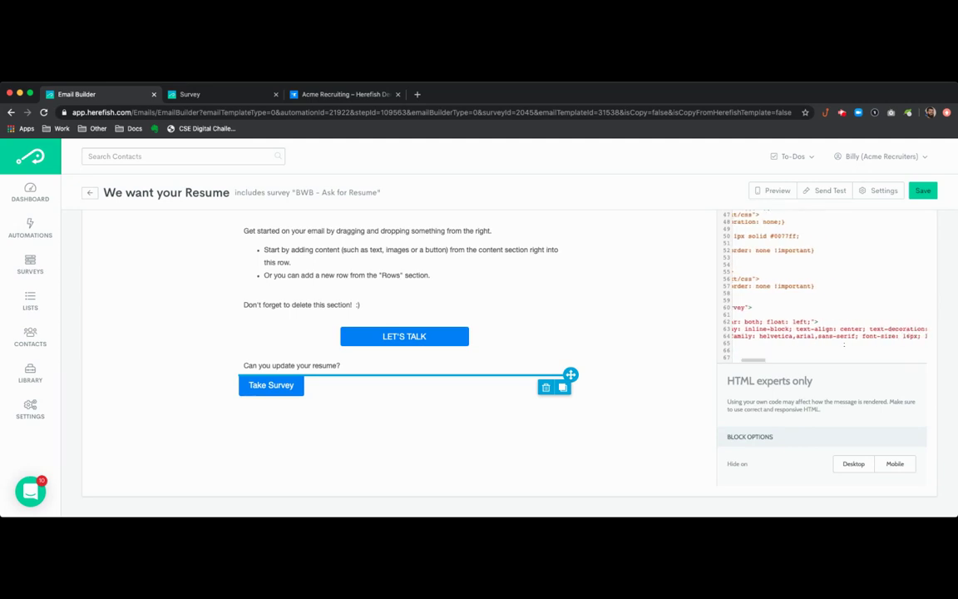
{"action": "scroll", "coordinate": [848, 346], "scroll_direction": "down", "scroll_amount": 2}
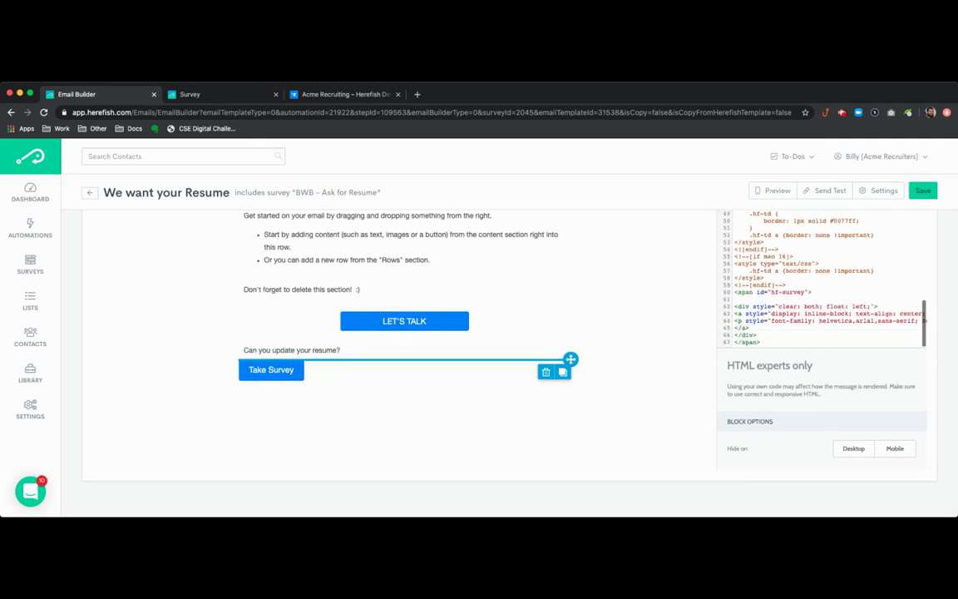
{"action": "scroll", "coordinate": [867, 322], "scroll_direction": "right", "scroll_amount": 3}
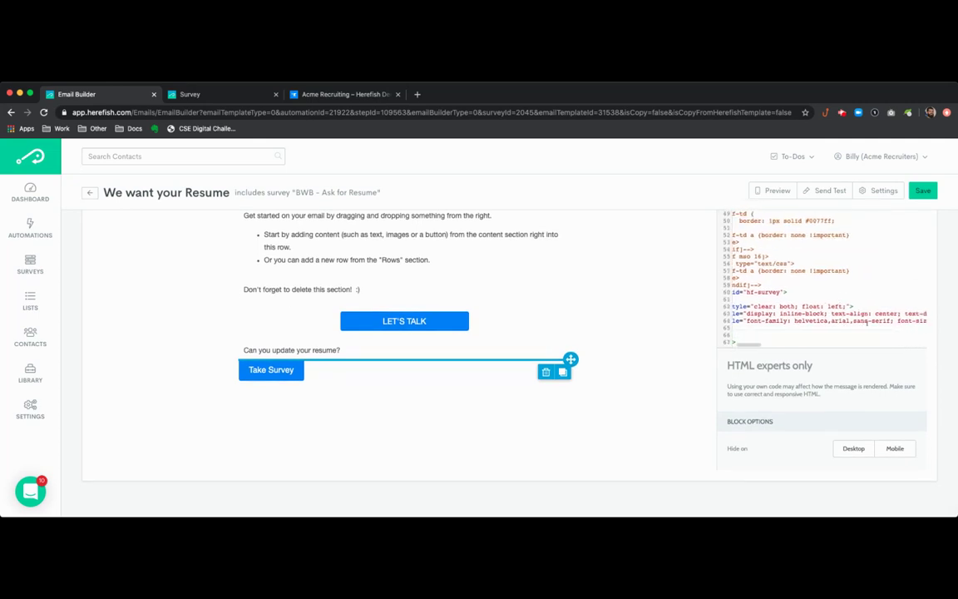
{"action": "scroll", "coordinate": [866, 323], "scroll_direction": "left", "scroll_amount": 1}
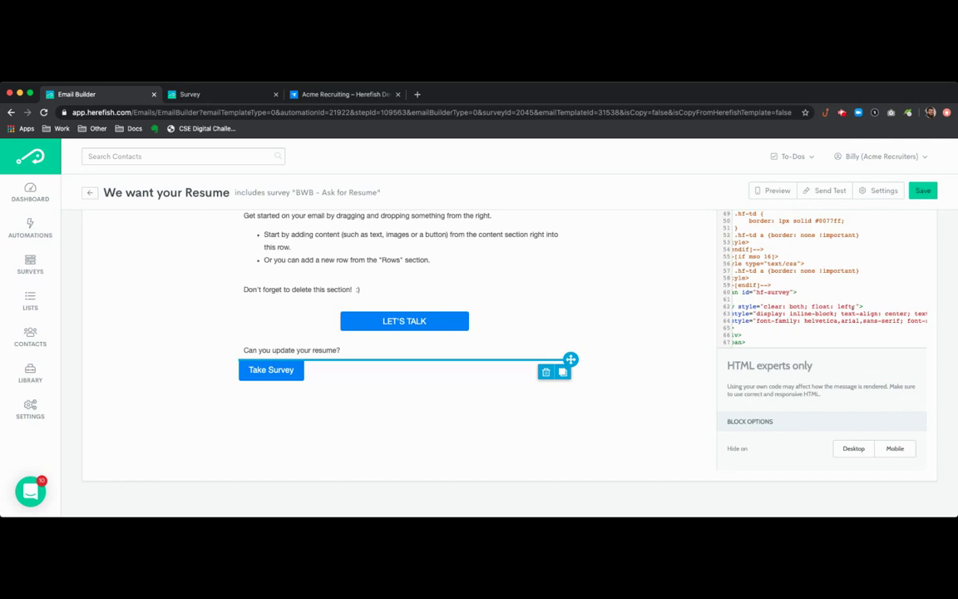
{"action": "double_click", "coordinate": [844, 306]}
{"action": "type", "text": "center"}
{"action": "key", "text": "Return"}
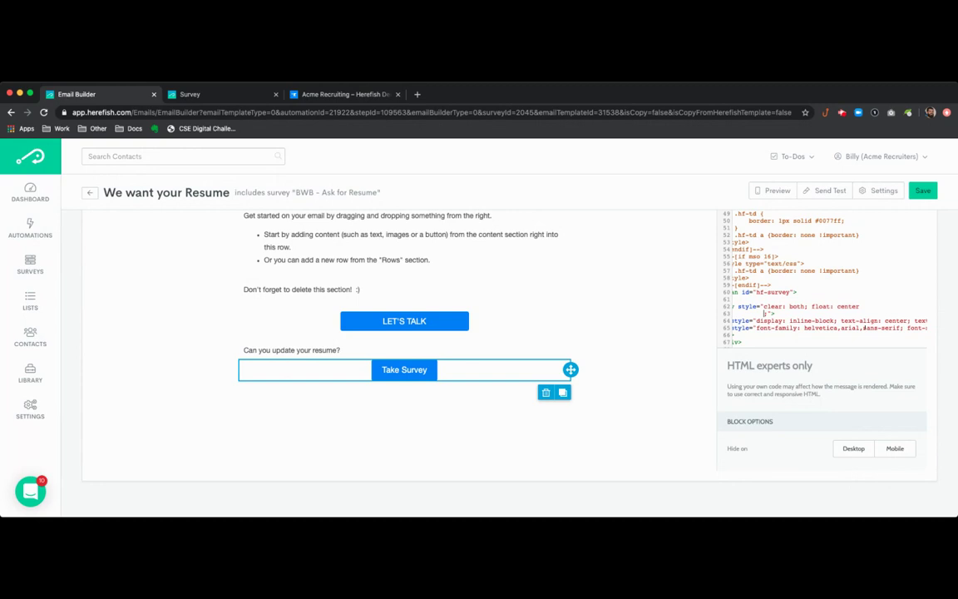
{"action": "key", "text": "BackSpace"}
{"action": "key", "text": "BackSpace"}
{"action": "key", "text": "BackSpace"}
{"action": "key", "text": "BackSpace"}
{"action": "key", "text": "BackSpace"}
{"action": "key", "text": "BackSpace"}
{"action": "key", "text": "BackSpace"}
{"action": "key", "text": "BackSpace"}
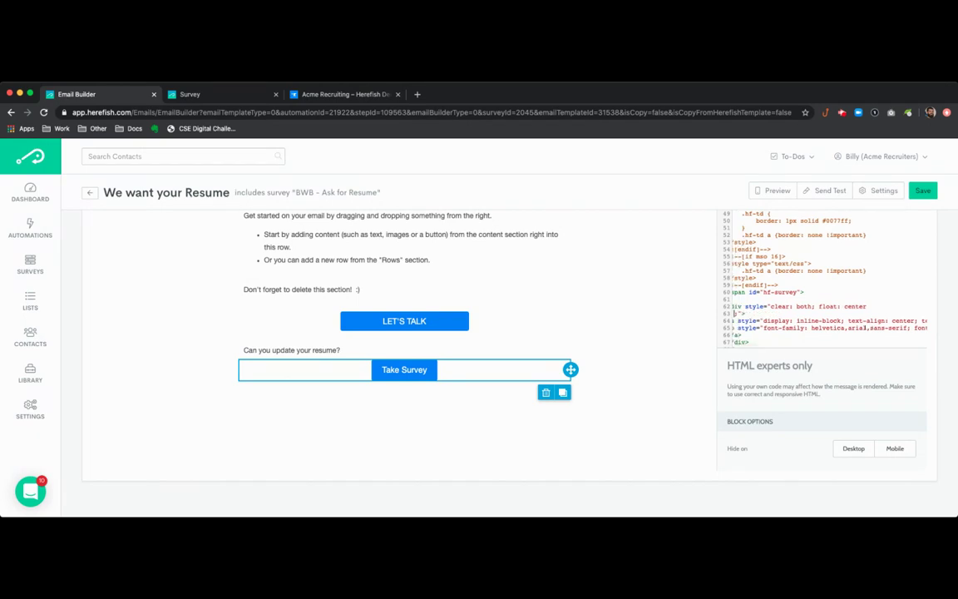
{"action": "key", "text": "BackSpace"}
{"action": "key", "text": "BackSpace"}
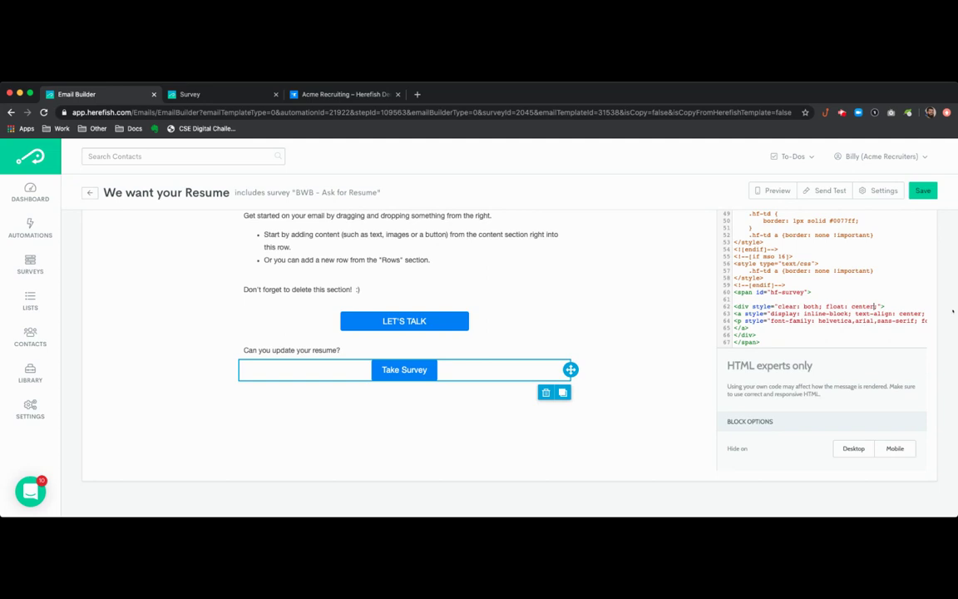
{"action": "key", "text": "Up"}
{"action": "key", "text": "Up"}
{"action": "key", "text": "Up"}
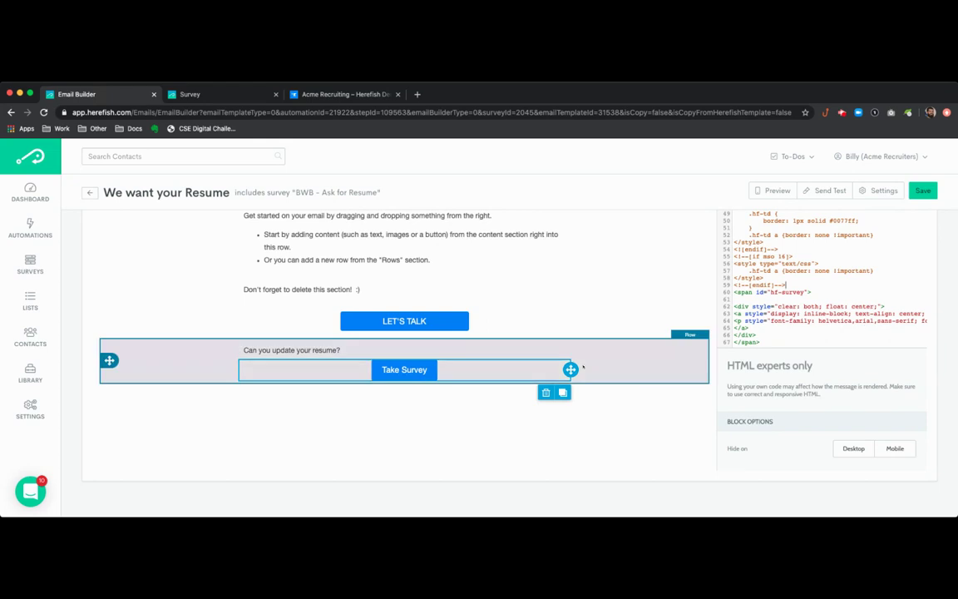
Step: Save the We want your Resume email and return to the automation
{"action": "scroll", "coordinate": [558, 352], "scroll_direction": "up", "scroll_amount": 2}
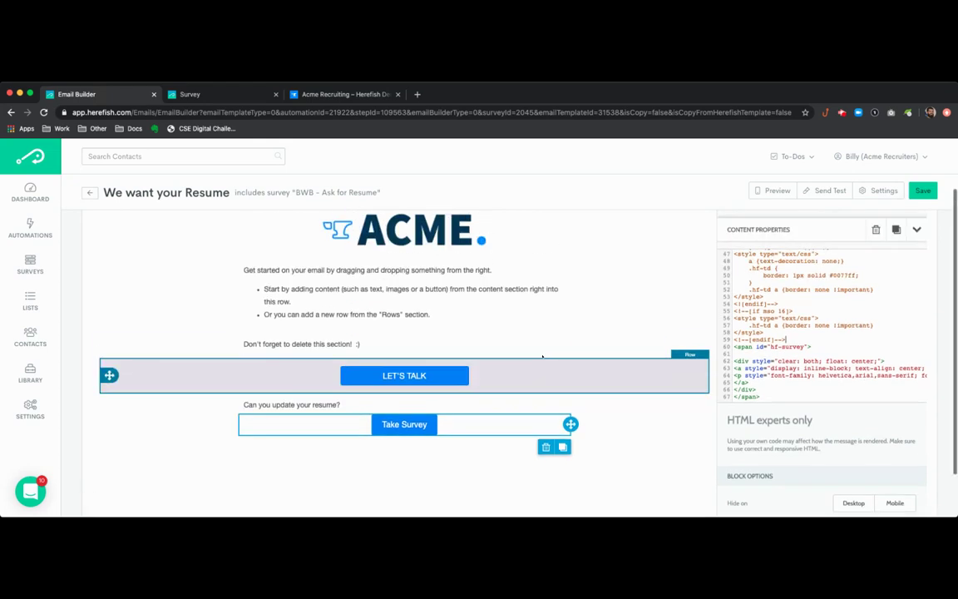
{"action": "scroll", "coordinate": [558, 352], "scroll_direction": "down", "scroll_amount": 1}
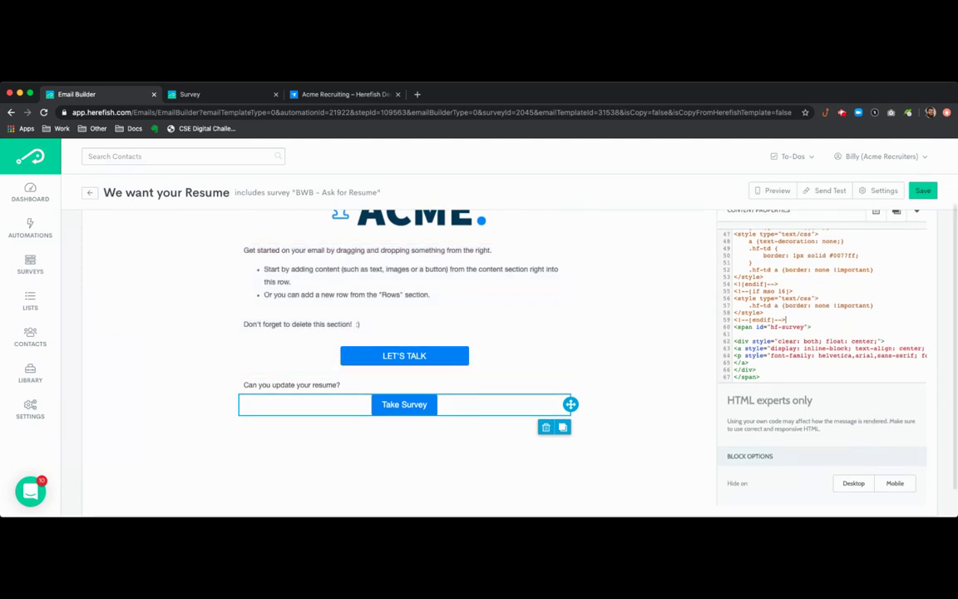
{"action": "scroll", "coordinate": [798, 348], "scroll_direction": "up", "scroll_amount": 5}
{"action": "scroll", "coordinate": [798, 348], "scroll_direction": "up", "scroll_amount": 5}
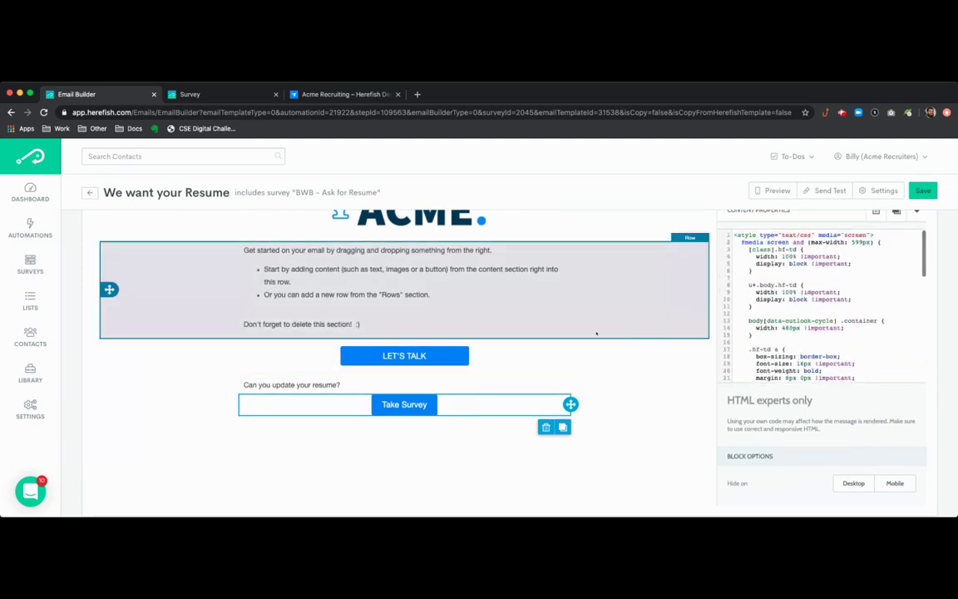
{"action": "scroll", "coordinate": [399, 316], "scroll_direction": "up", "scroll_amount": 2}
{"action": "left_click", "coordinate": [918, 191]}
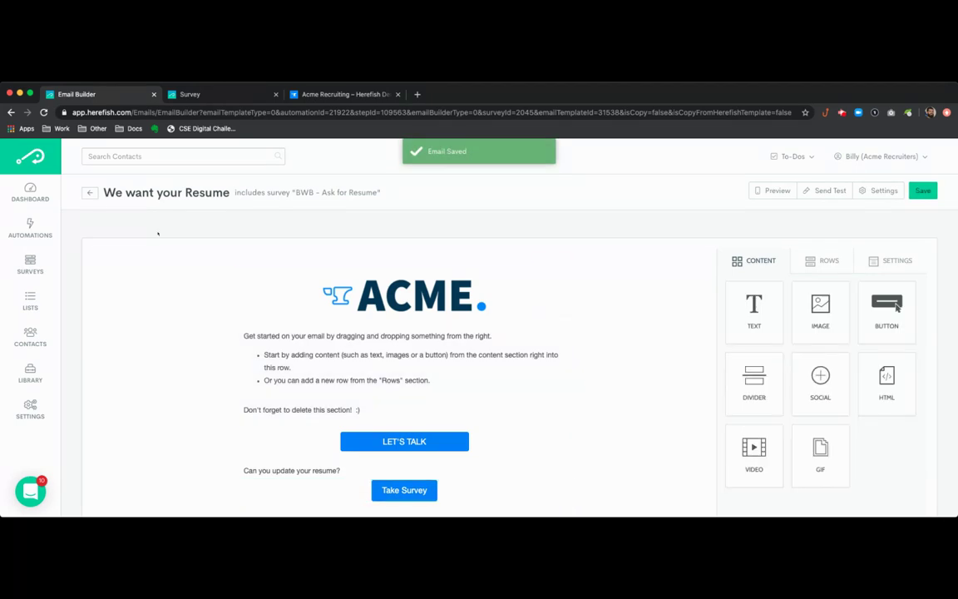
{"action": "left_click", "coordinate": [89, 192]}
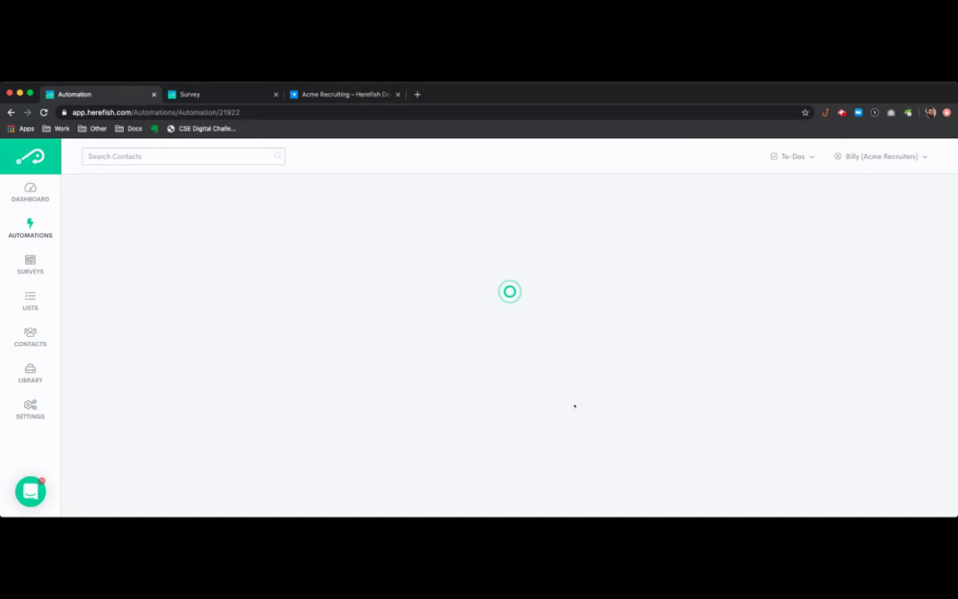
Step: Add an End Automation step after the Send Survey step
{"action": "scroll", "coordinate": [576, 410], "scroll_direction": "down", "scroll_amount": 1}
{"action": "left_click", "coordinate": [510, 463]}
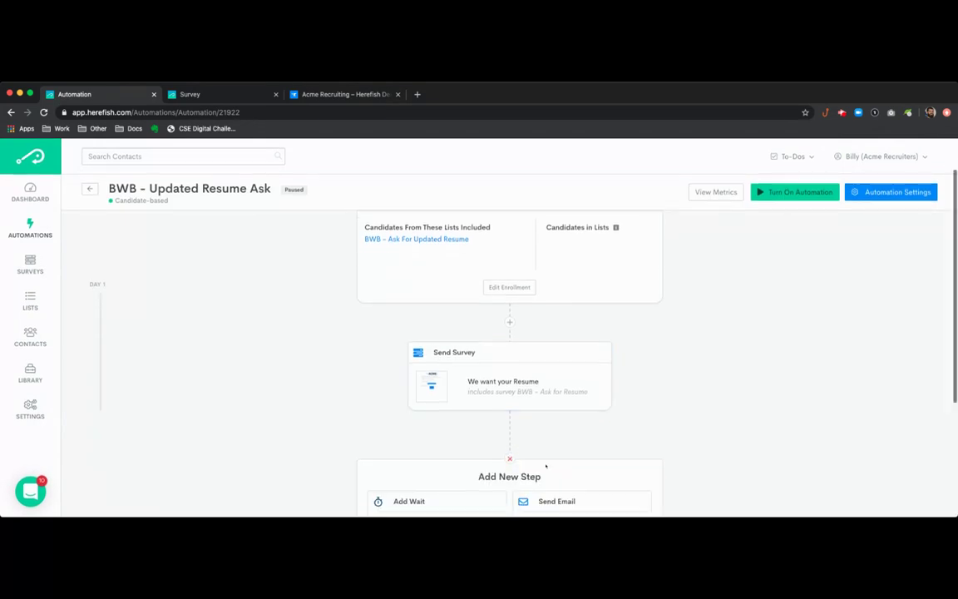
{"action": "scroll", "coordinate": [572, 478], "scroll_direction": "down", "scroll_amount": 2}
{"action": "scroll", "coordinate": [571, 477], "scroll_direction": "down", "scroll_amount": 3}
{"action": "left_click", "coordinate": [510, 273]}
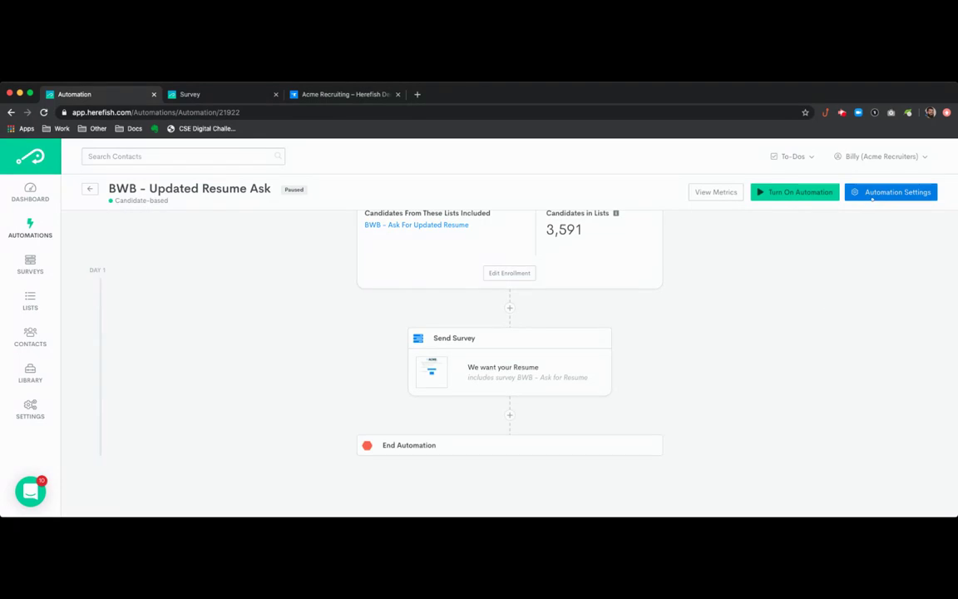
Step: In Automation Settings, add Monday to sending days and allow re-entry every 365 days
{"action": "left_click", "coordinate": [891, 192]}
{"action": "left_click", "coordinate": [689, 255]}
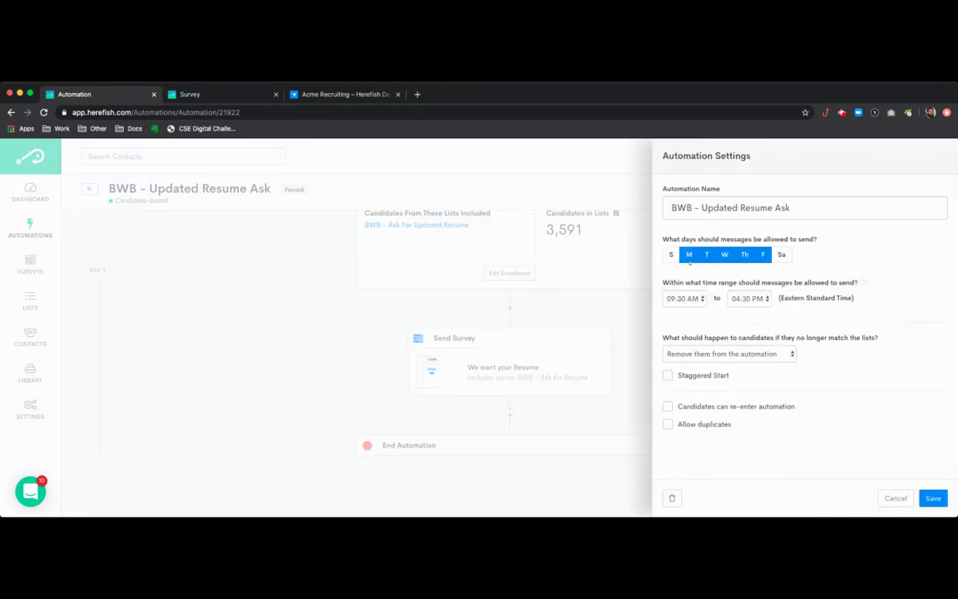
{"action": "left_click", "coordinate": [711, 408]}
{"action": "key", "text": "BackSpace"}
{"action": "key", "text": "BackSpace"}
{"action": "type", "text": "365"}
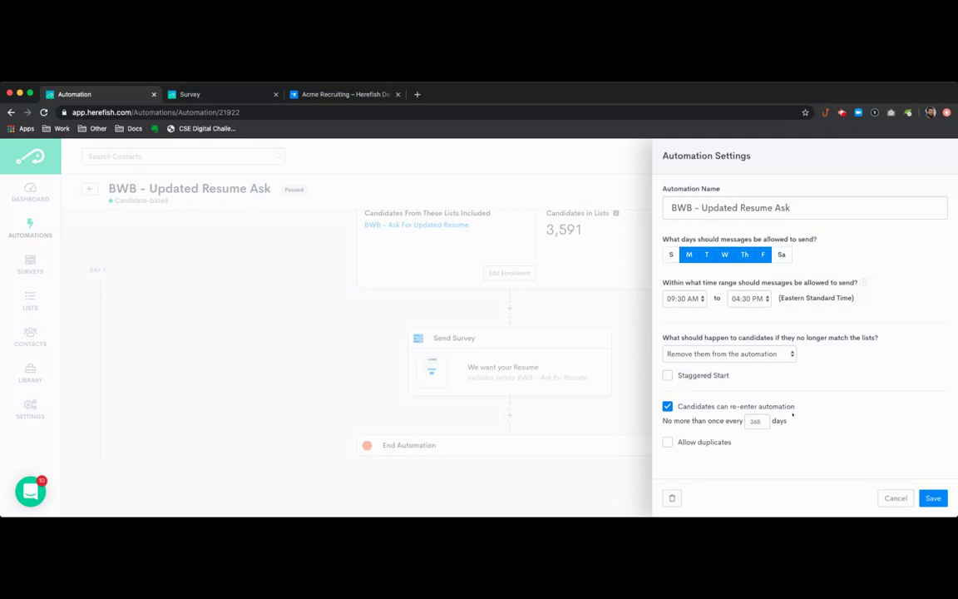
{"action": "left_click", "coordinate": [932, 498]}
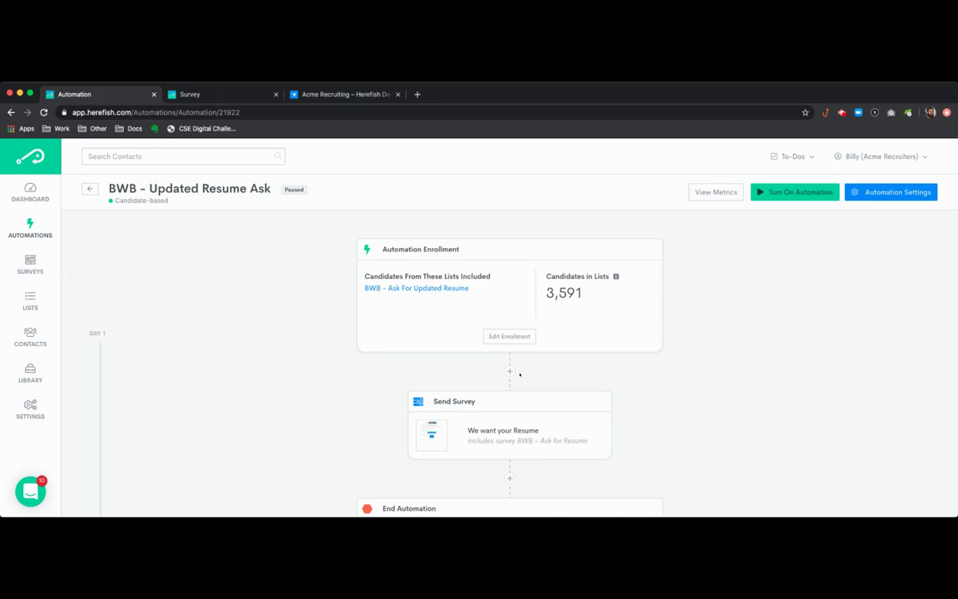
{"action": "scroll", "coordinate": [54, 246], "scroll_direction": "down", "scroll_amount": 1}
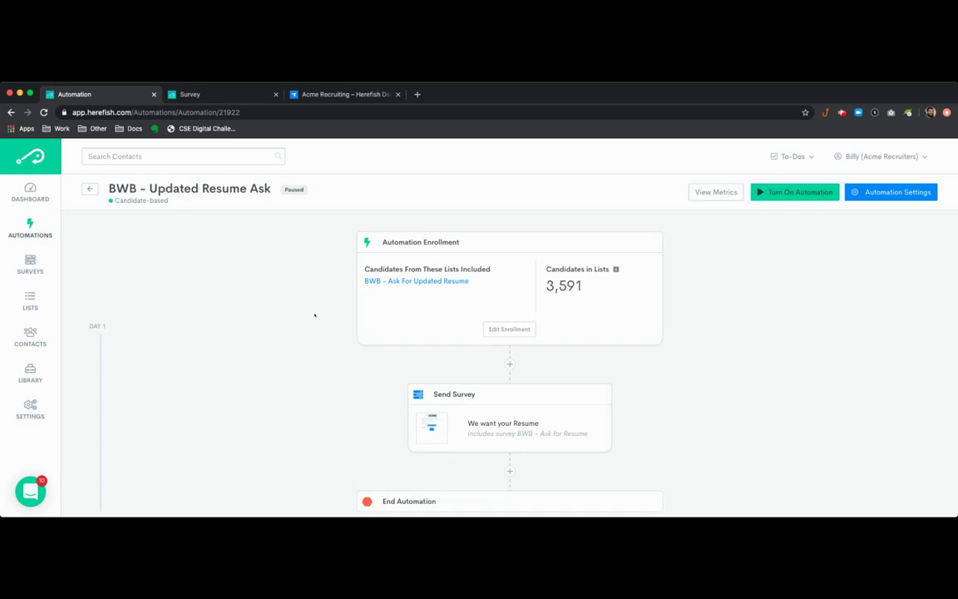
{"action": "scroll", "coordinate": [94, 252], "scroll_direction": "down", "scroll_amount": 1}
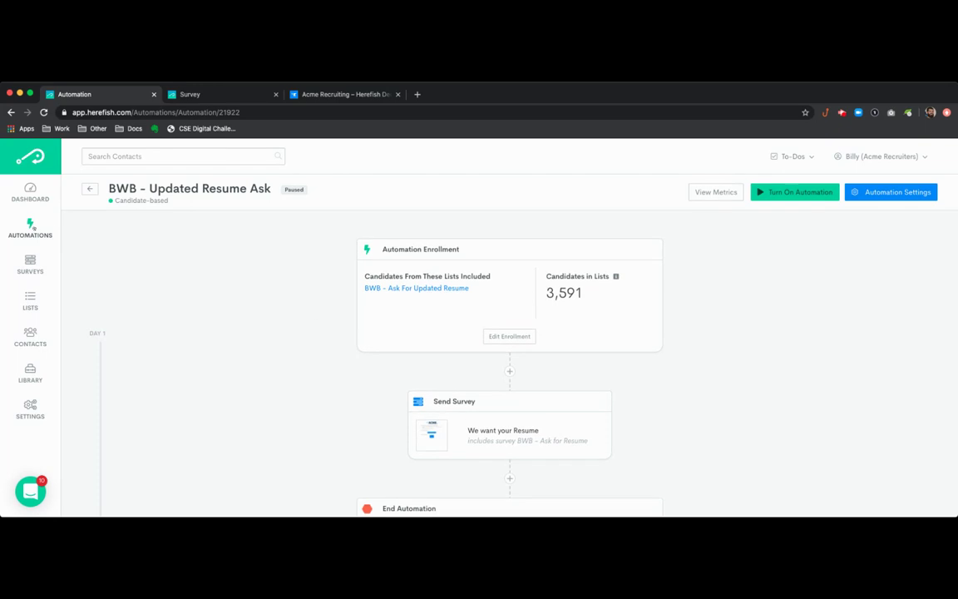
{"action": "left_click", "coordinate": [30, 209]}
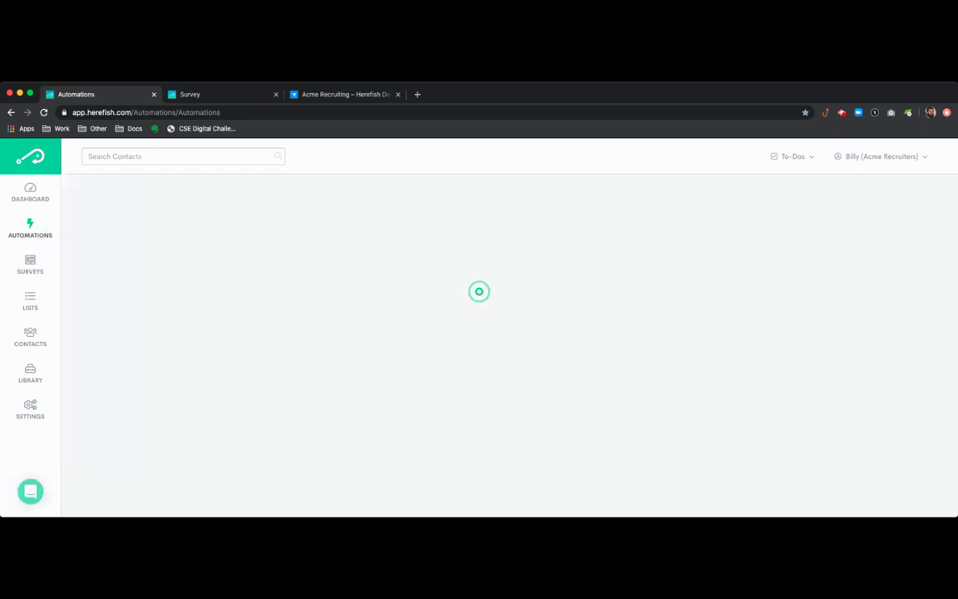
{"action": "left_click", "coordinate": [207, 95]}
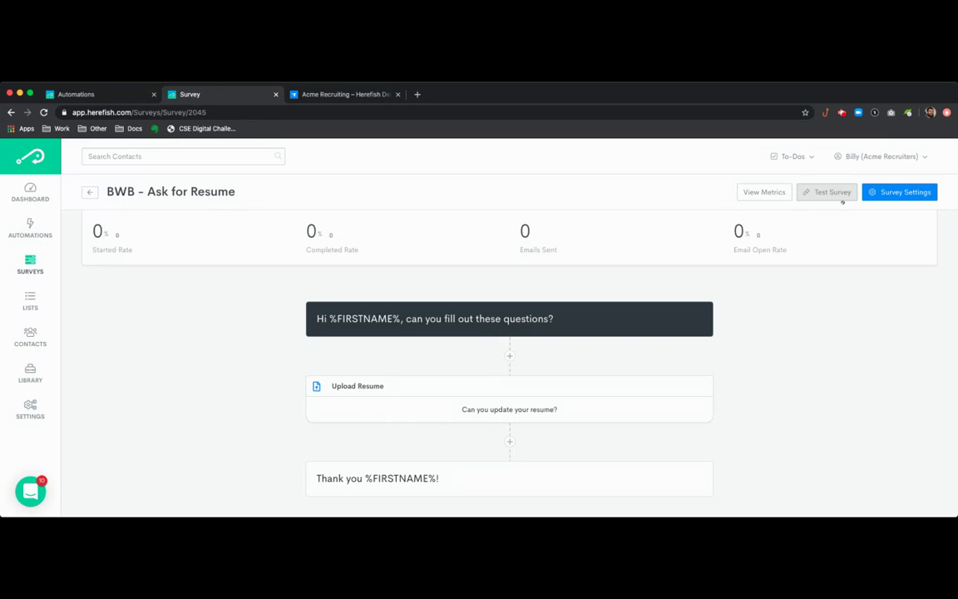
{"action": "left_click", "coordinate": [898, 192]}
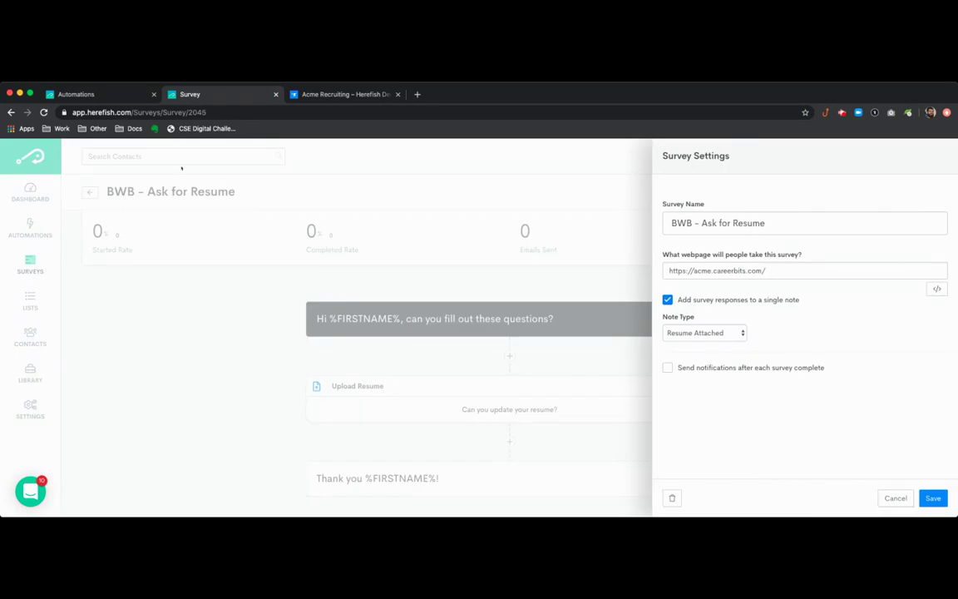
{"action": "left_click", "coordinate": [104, 98]}
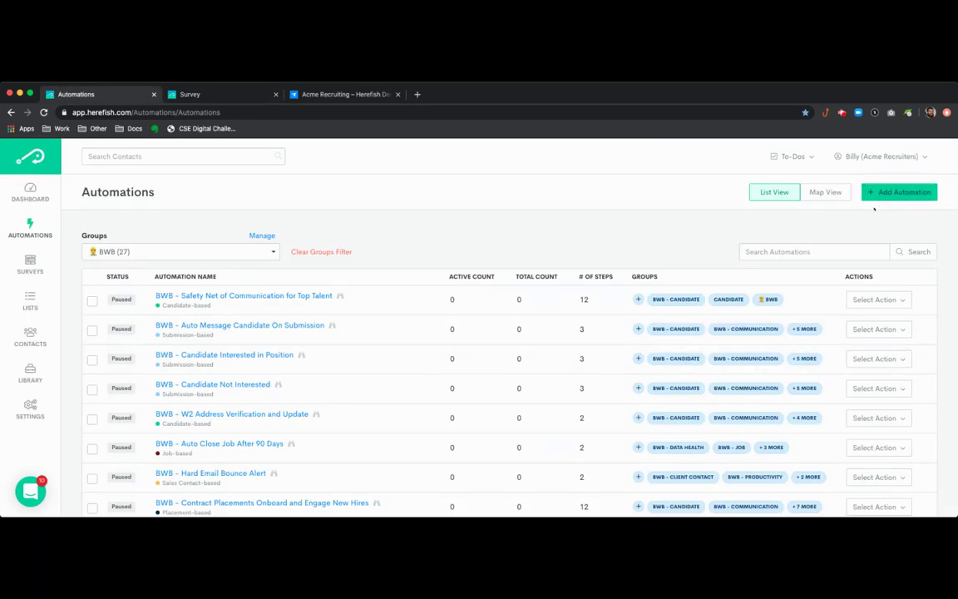
Step: Create a blank Candidate-based automation named 'BWB - Write a Note when Resume Uploads'
{"action": "left_click", "coordinate": [890, 193]}
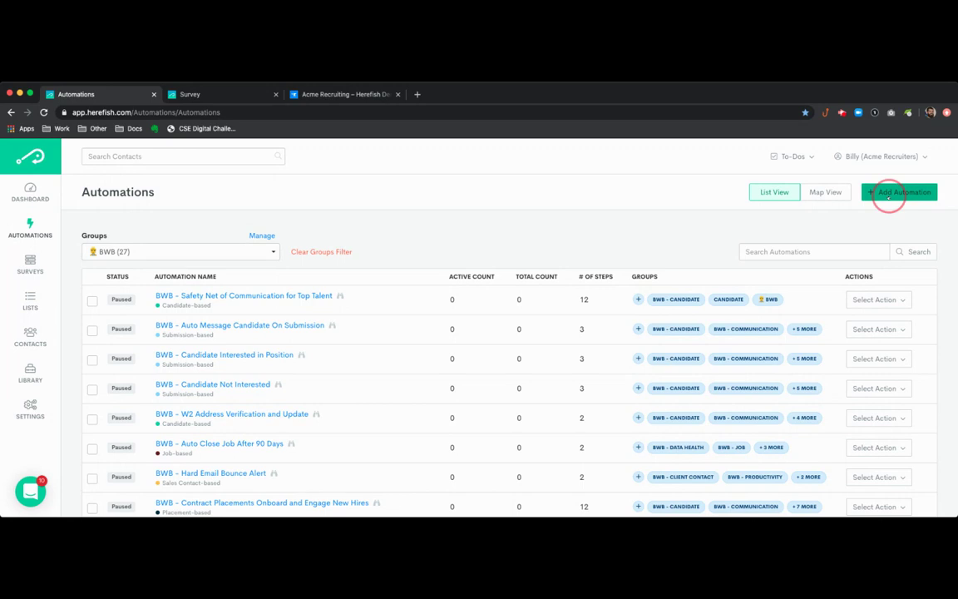
{"action": "left_click", "coordinate": [691, 263]}
{"action": "left_click", "coordinate": [703, 278]}
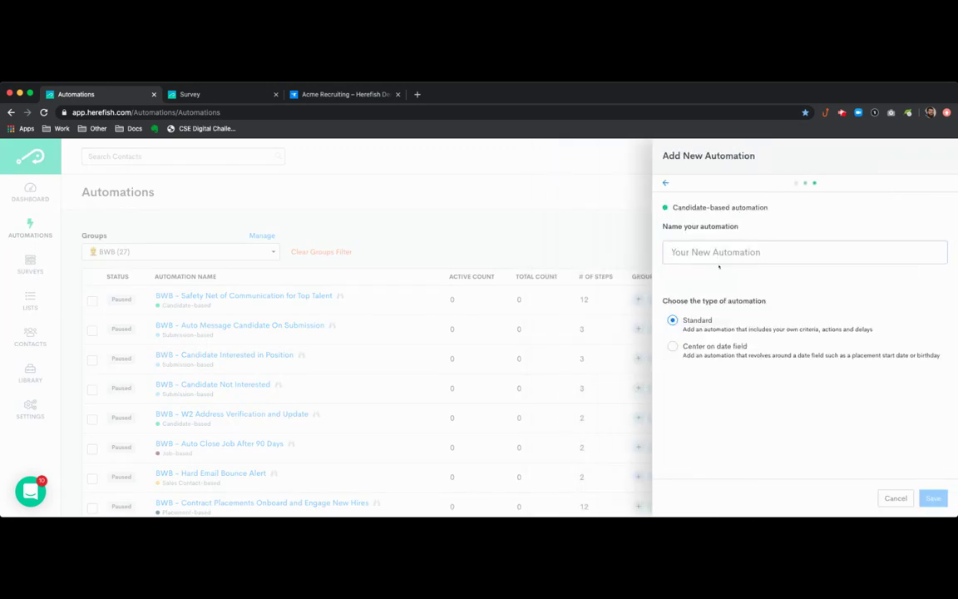
{"action": "type", "text": "B"}
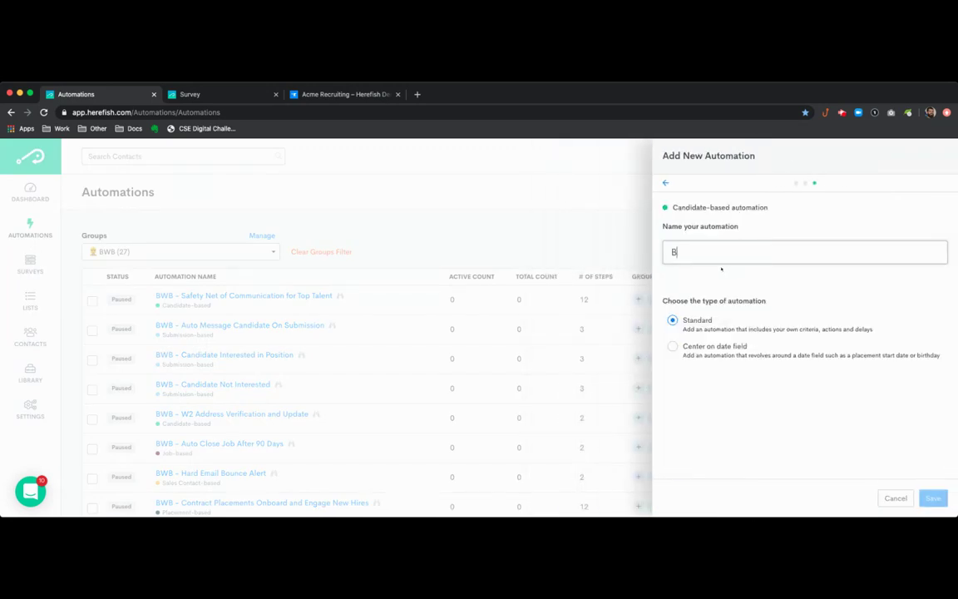
{"action": "type", "text": "WB - Write a"}
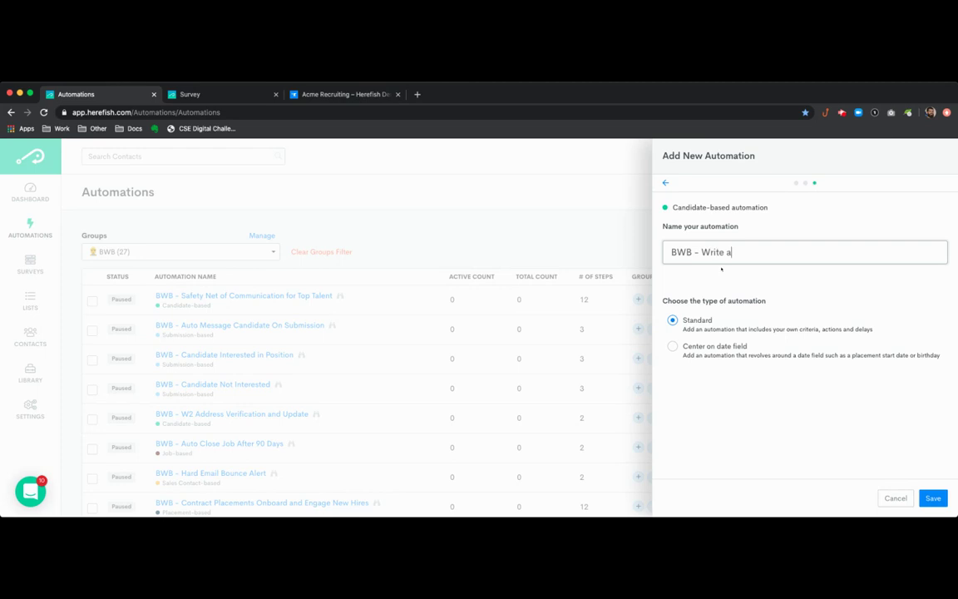
{"action": "type", "text": " Note when Resume Upl"}
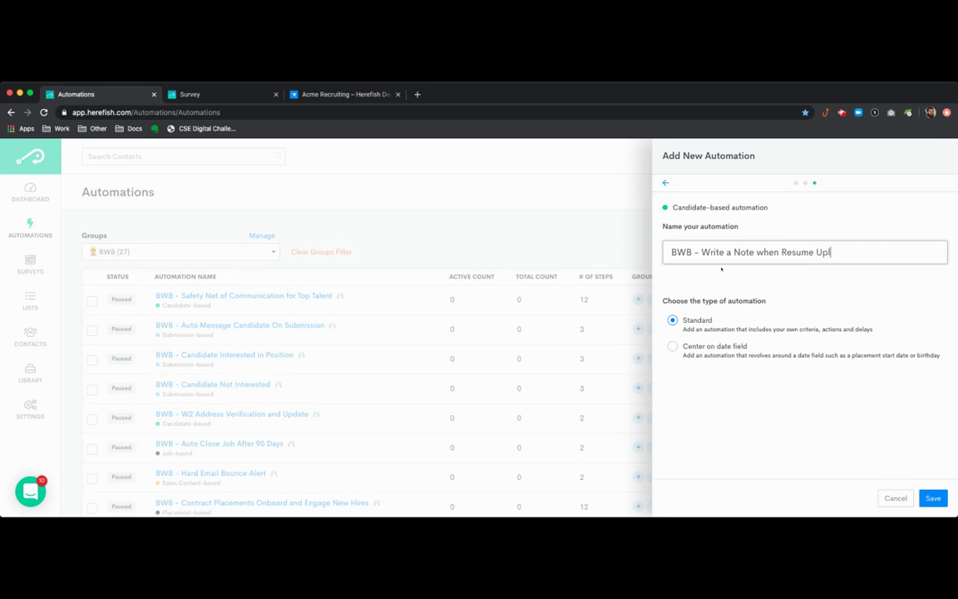
{"action": "type", "text": "oads"}
{"action": "left_click", "coordinate": [932, 497]}
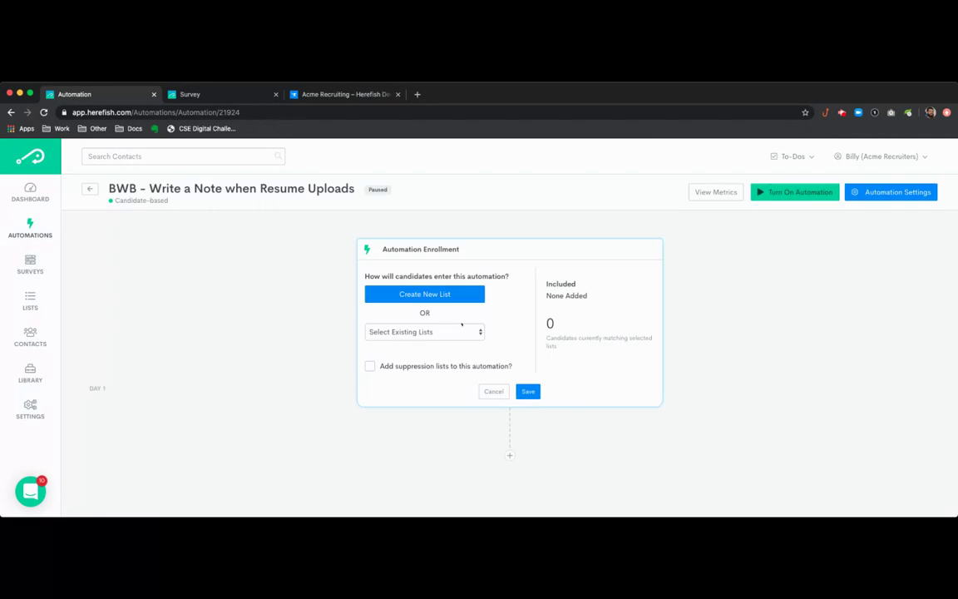
Step: Create a new enrollment list named 'BWB - Write a note on resume upload'
{"action": "left_click", "coordinate": [451, 298]}
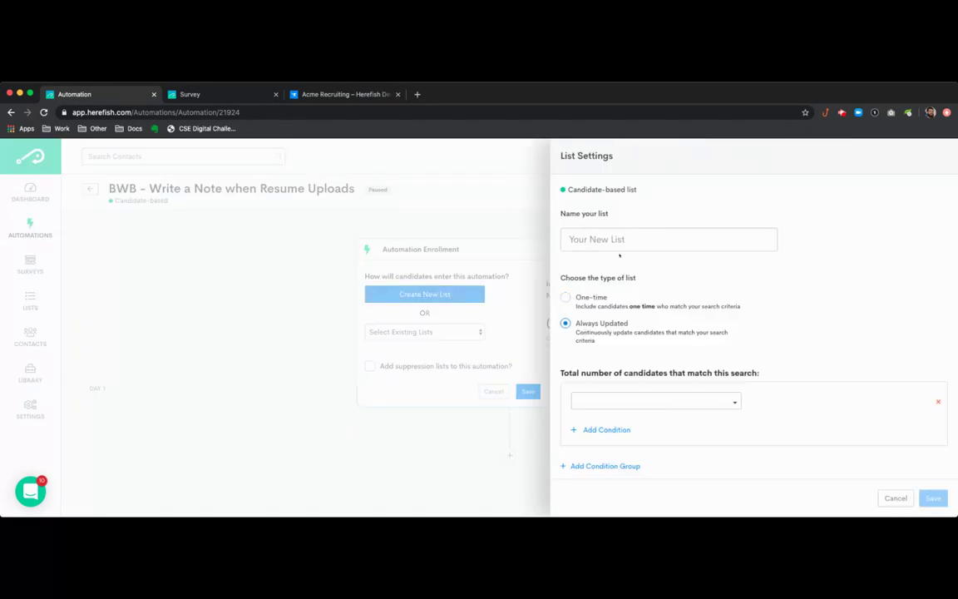
{"action": "left_click", "coordinate": [624, 241]}
{"action": "type", "text": "BWB "}
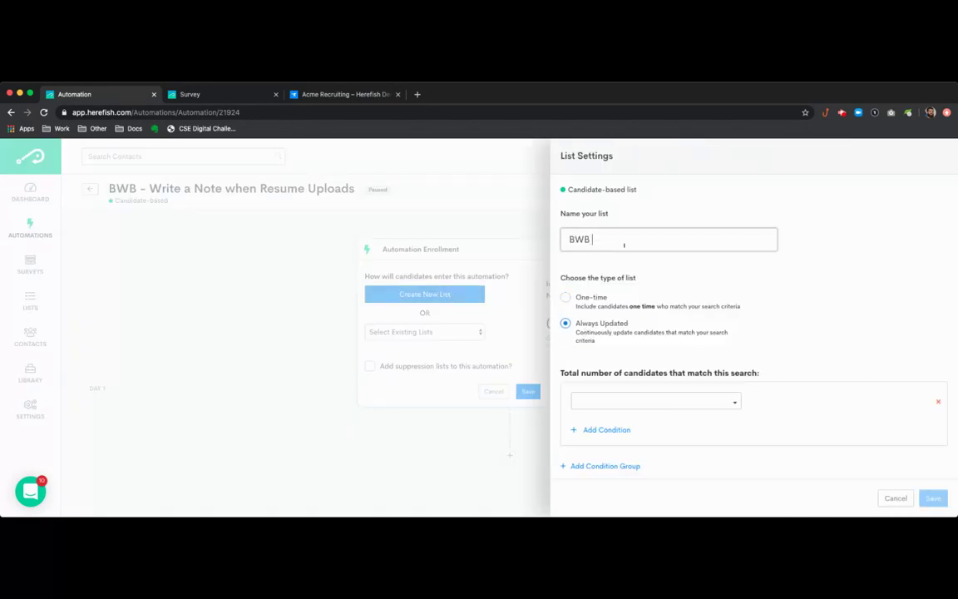
{"action": "type", "text": "- Write a note on resume upd"}
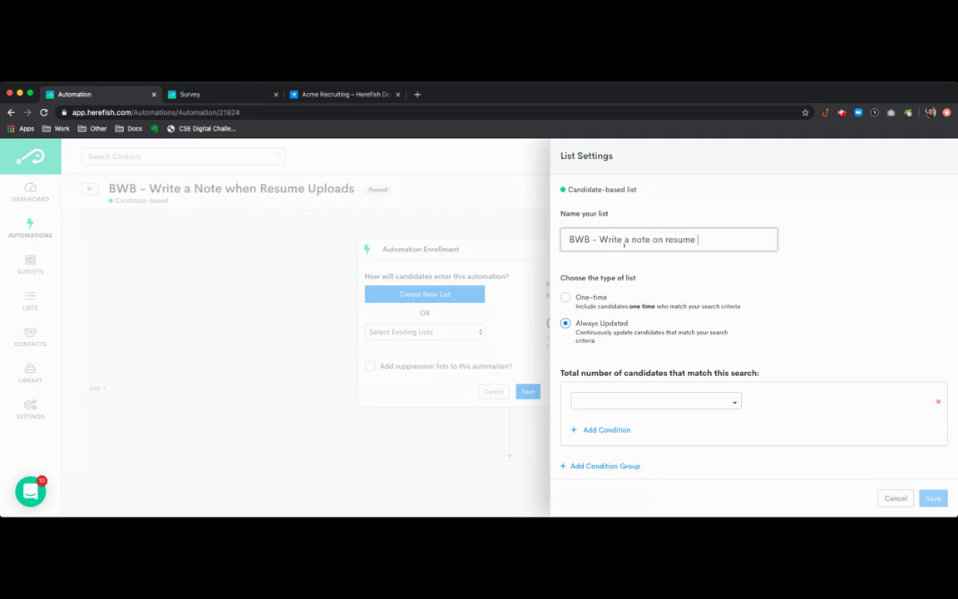
{"action": "key", "text": "BackSpace"}
{"action": "type", "text": "load"}
Step: Add a Taken Survey condition requiring a resume-question answer within 90 days, and save the list
{"action": "left_click", "coordinate": [634, 406]}
{"action": "scroll", "coordinate": [645, 458], "scroll_direction": "down", "scroll_amount": 5}
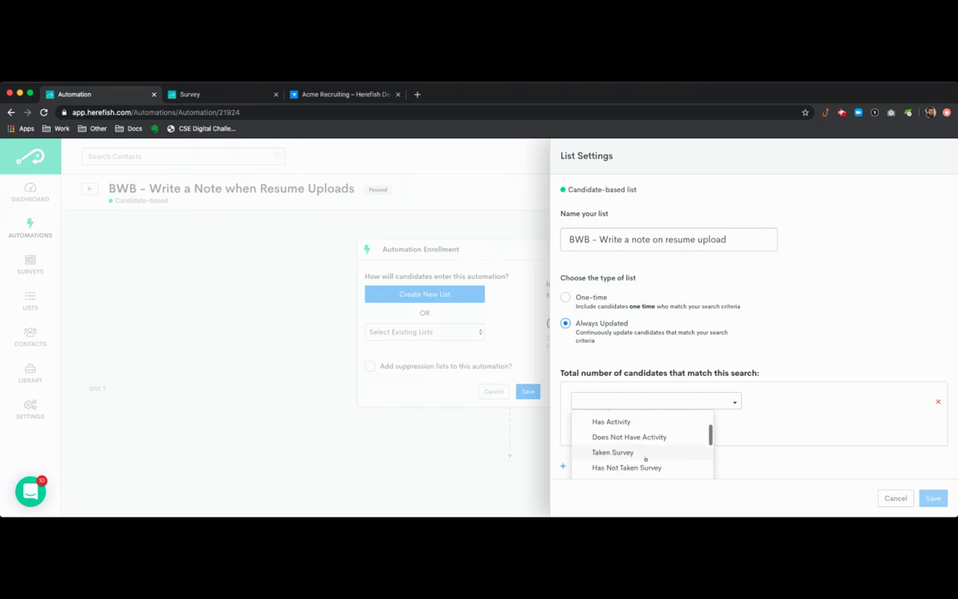
{"action": "left_click", "coordinate": [646, 454]}
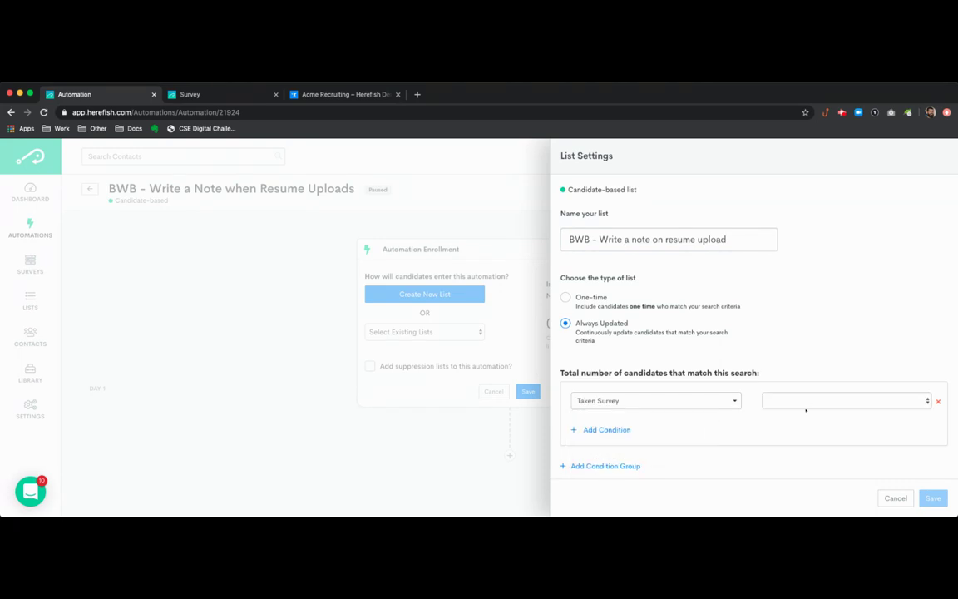
{"action": "scroll", "coordinate": [748, 407], "scroll_direction": "down", "scroll_amount": 1}
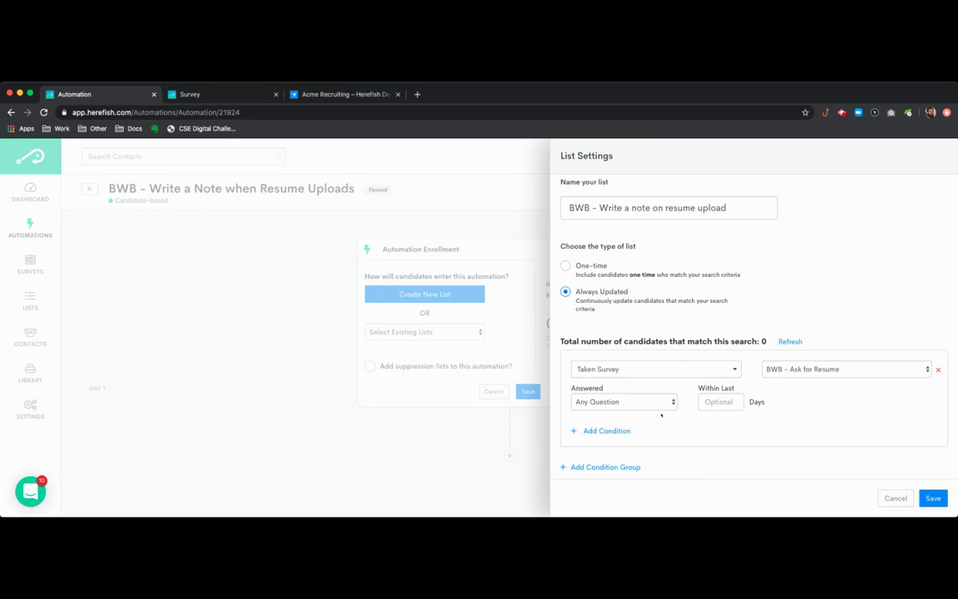
{"action": "left_click", "coordinate": [657, 414]}
{"action": "left_click", "coordinate": [720, 403]}
{"action": "type", "text": "90"}
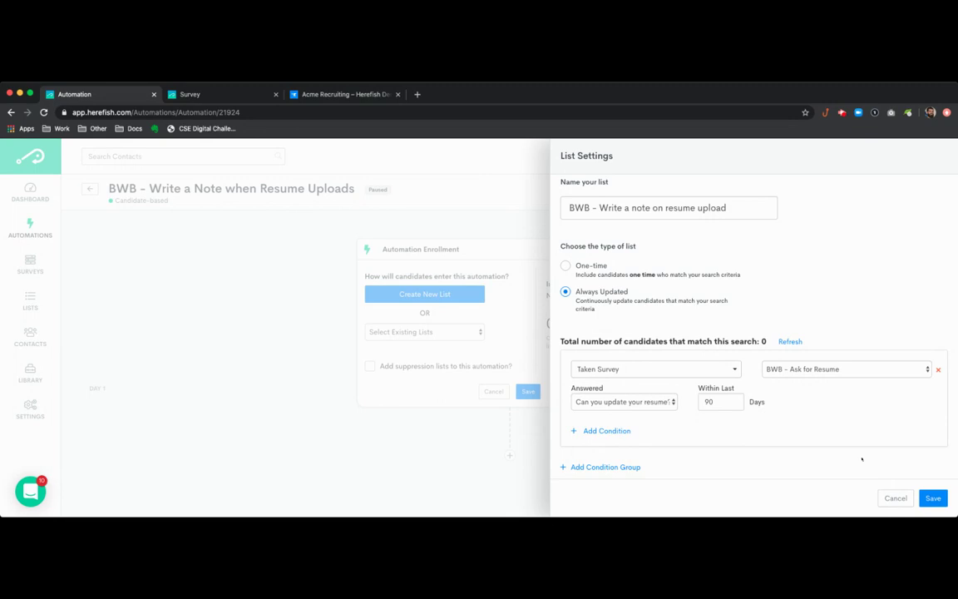
{"action": "left_click", "coordinate": [933, 497]}
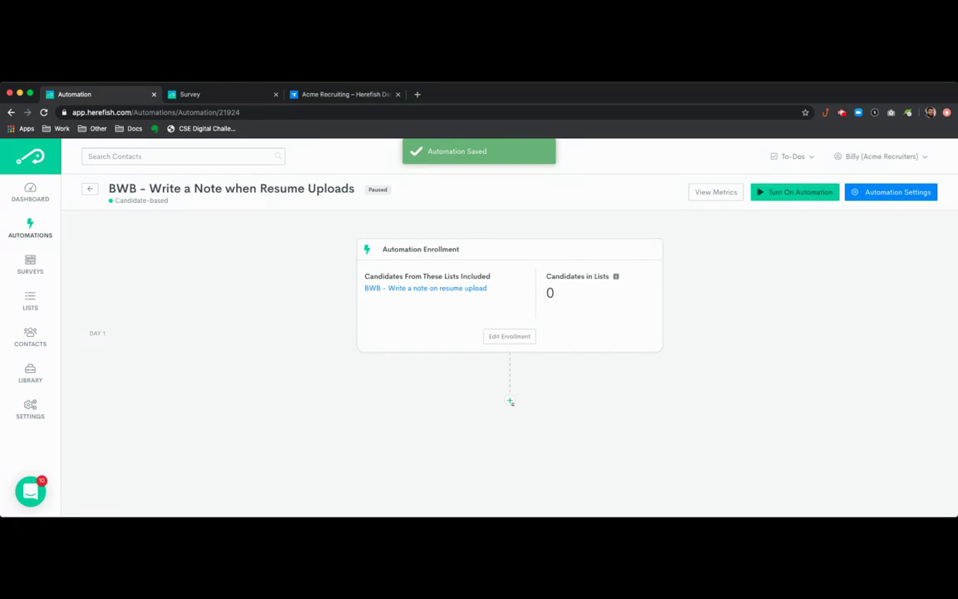
Step: Add a note step with the Resume Attached action
{"action": "left_click", "coordinate": [510, 402]}
{"action": "scroll", "coordinate": [496, 466], "scroll_direction": "down", "scroll_amount": 1}
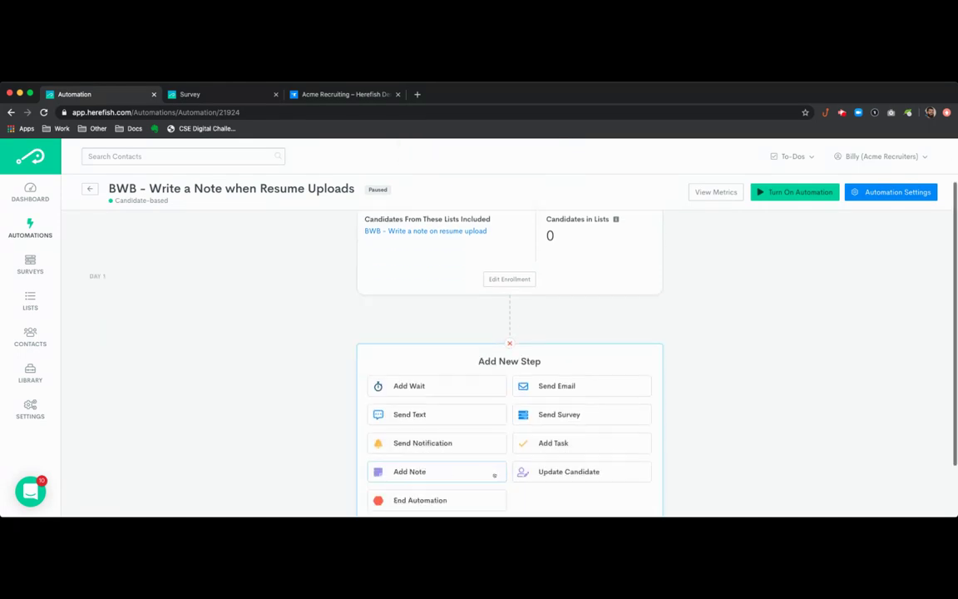
{"action": "left_click", "coordinate": [494, 472]}
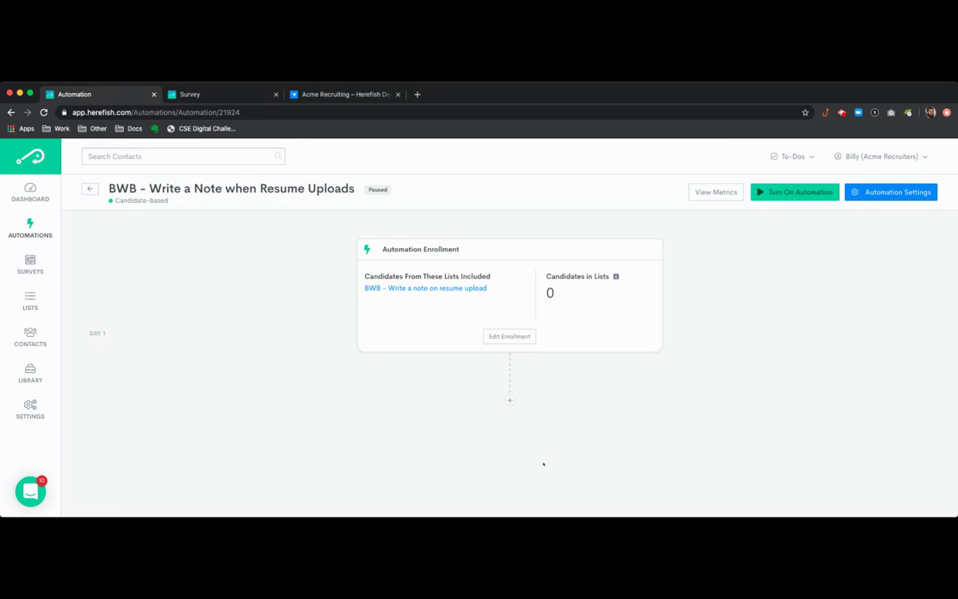
{"action": "scroll", "coordinate": [433, 459], "scroll_direction": "down", "scroll_amount": 2}
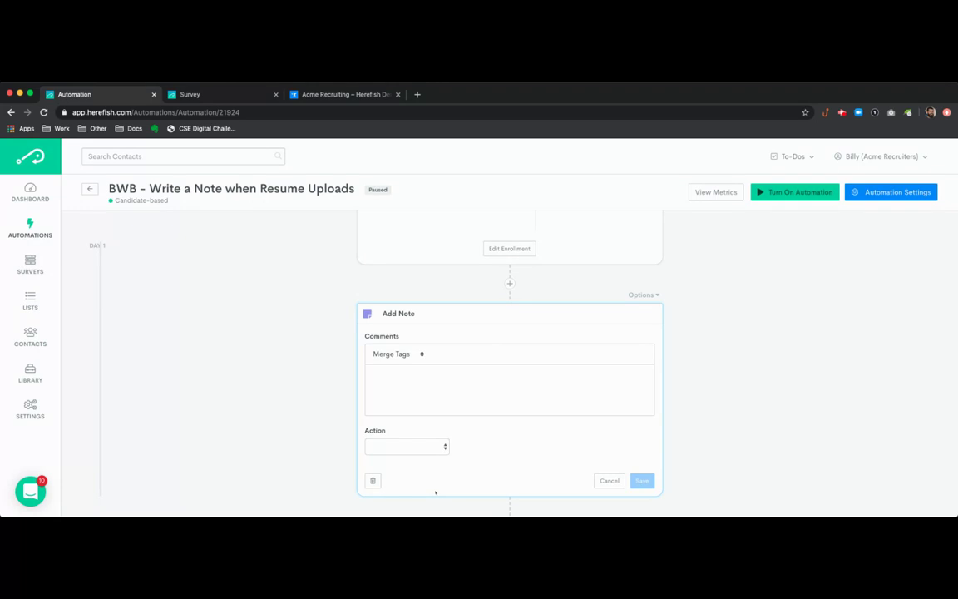
{"action": "left_click", "coordinate": [407, 447]}
Step: Write the note '%FIRSTNAME% %LASTNAME% uploaded a resume to their profile.' and save it
{"action": "left_click", "coordinate": [431, 379]}
{"action": "left_click", "coordinate": [421, 356]}
{"action": "type", "text": "first"}
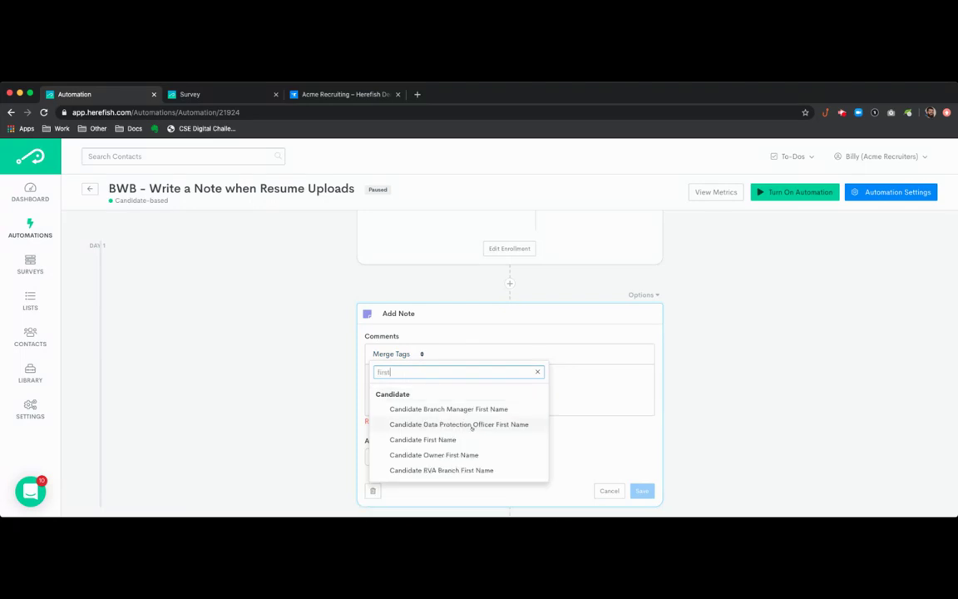
{"action": "left_click", "coordinate": [472, 439]}
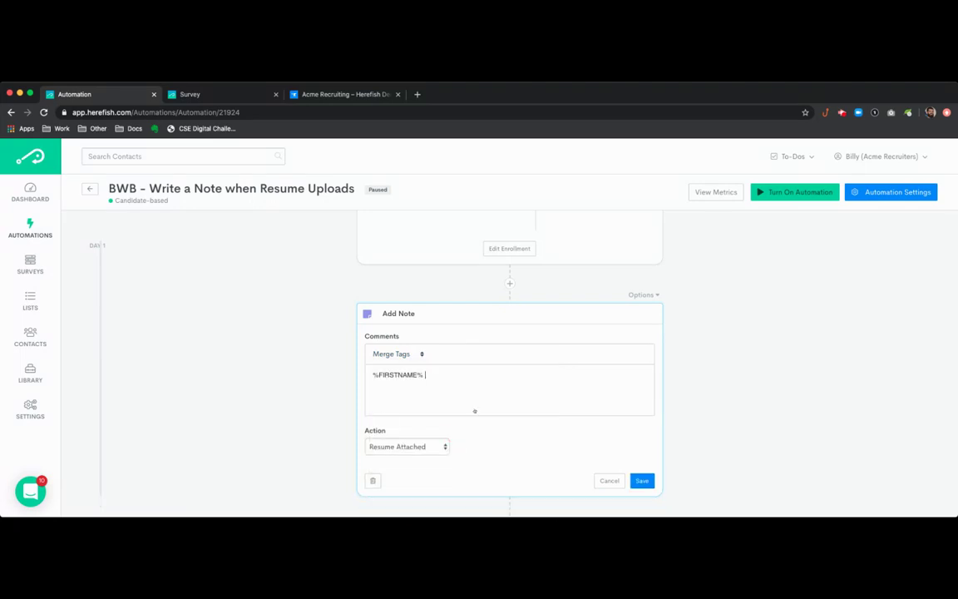
{"action": "left_click", "coordinate": [429, 360]}
{"action": "type", "text": "last n"}
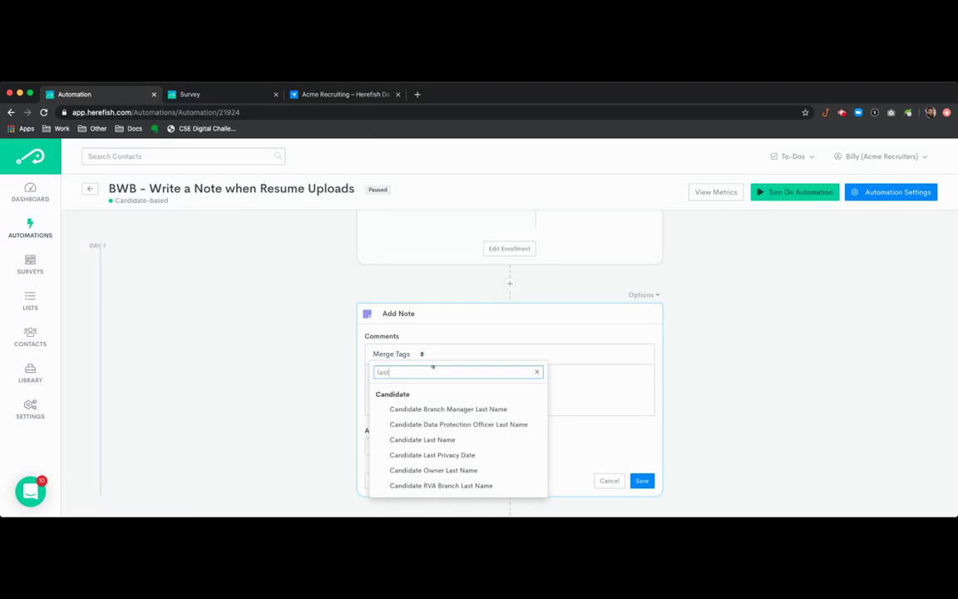
{"action": "left_click", "coordinate": [423, 439]}
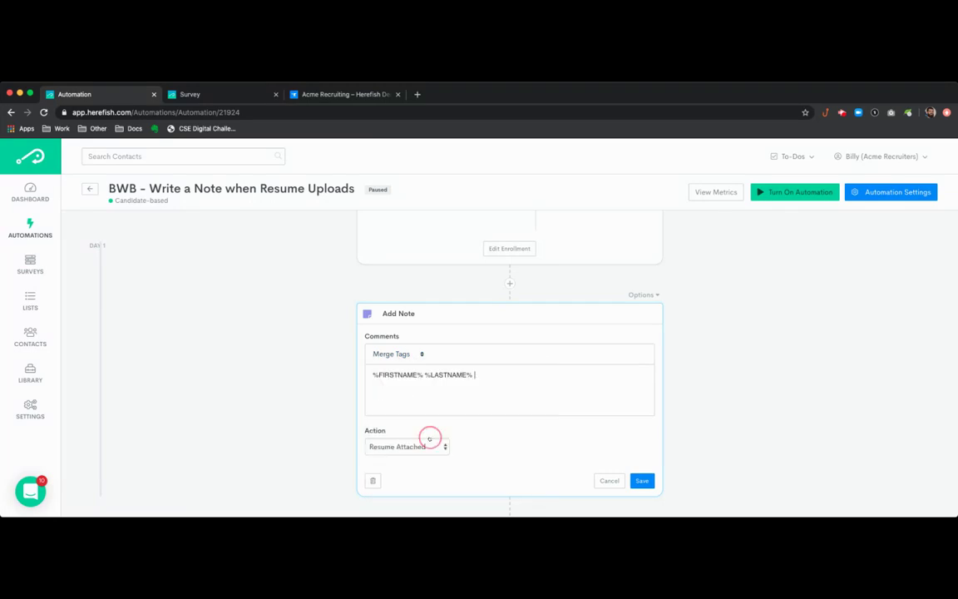
{"action": "type", "text": "uploaded a REs"}
{"action": "key", "text": "BackSpace"}
{"action": "key", "text": "BackSpace"}
{"action": "key", "text": "BackSpace"}
{"action": "type", "text": "resume to their "}
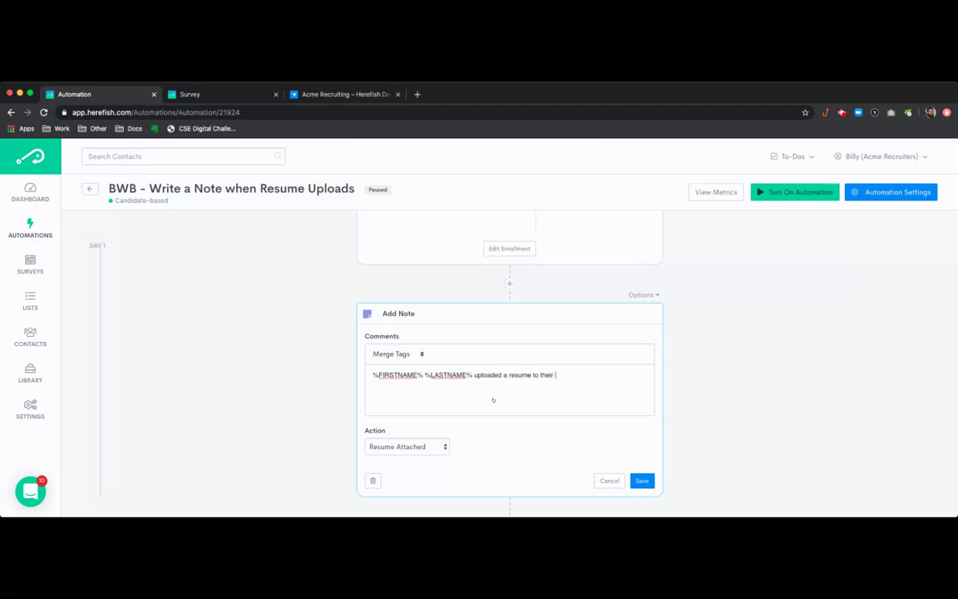
{"action": "type", "text": "profile."}
{"action": "left_click", "coordinate": [644, 482]}
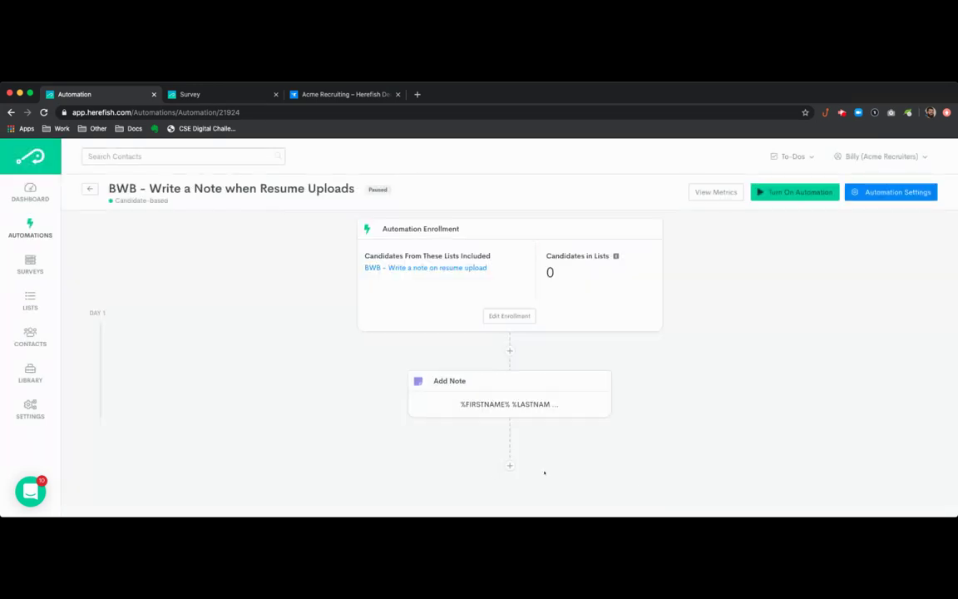
Step: Add an End Automation step after the note step
{"action": "left_click", "coordinate": [509, 464]}
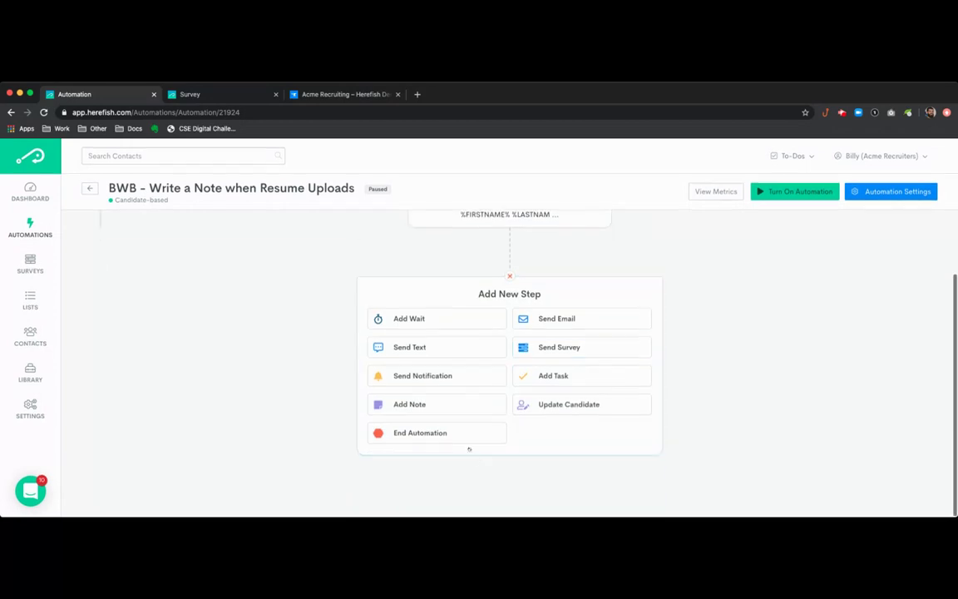
{"action": "left_click", "coordinate": [691, 426]}
{"action": "scroll", "coordinate": [748, 409], "scroll_direction": "down", "scroll_amount": 1}
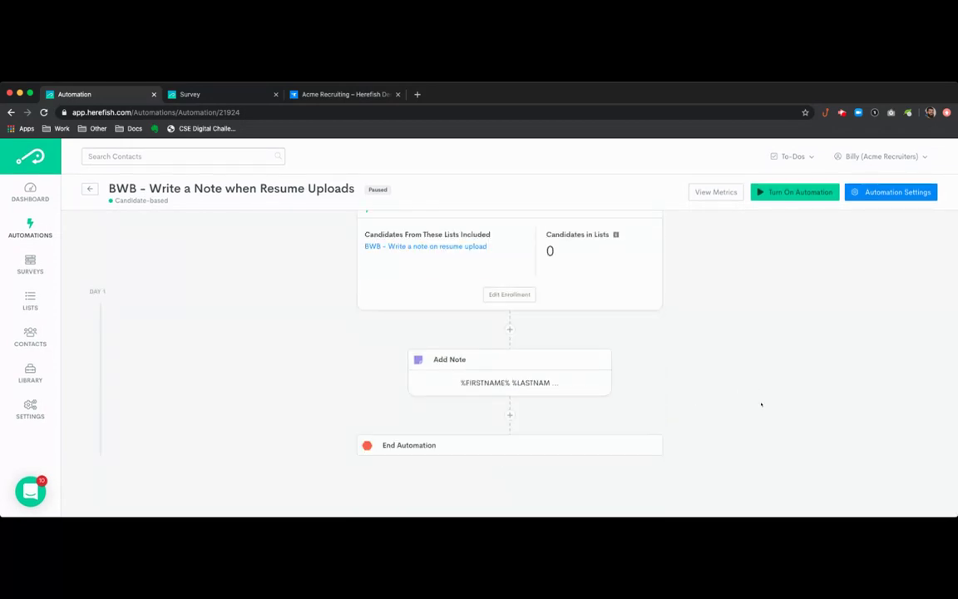
Step: Allow candidates to re-enter the automation, at most once every 90 days
{"action": "left_click", "coordinate": [864, 193]}
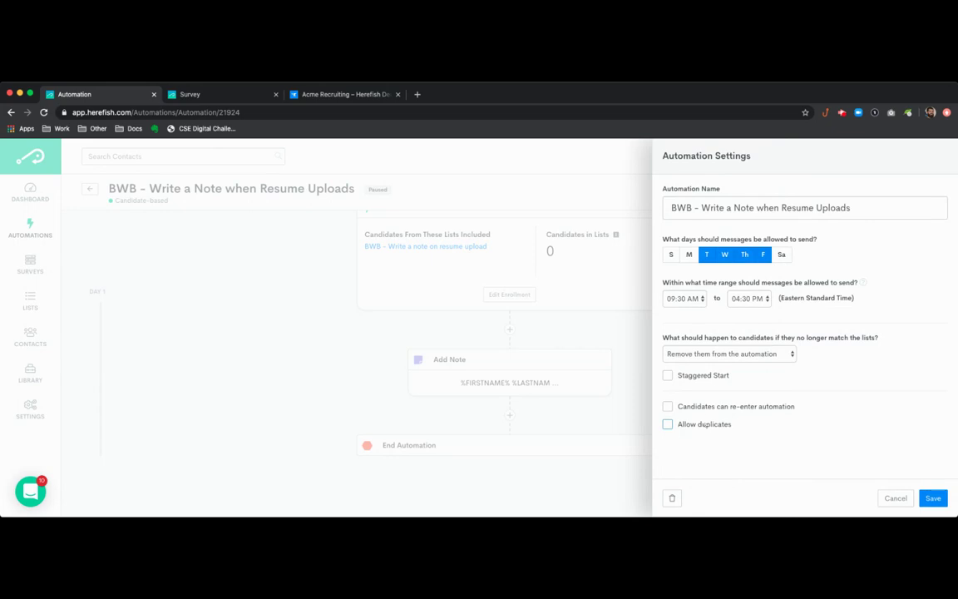
{"action": "left_click", "coordinate": [706, 407]}
{"action": "left_click", "coordinate": [934, 497]}
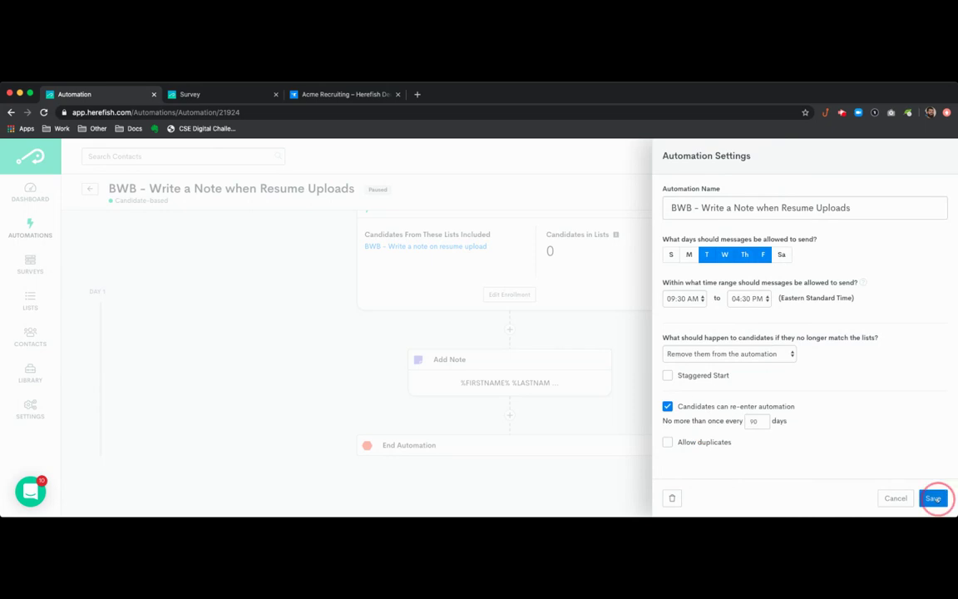